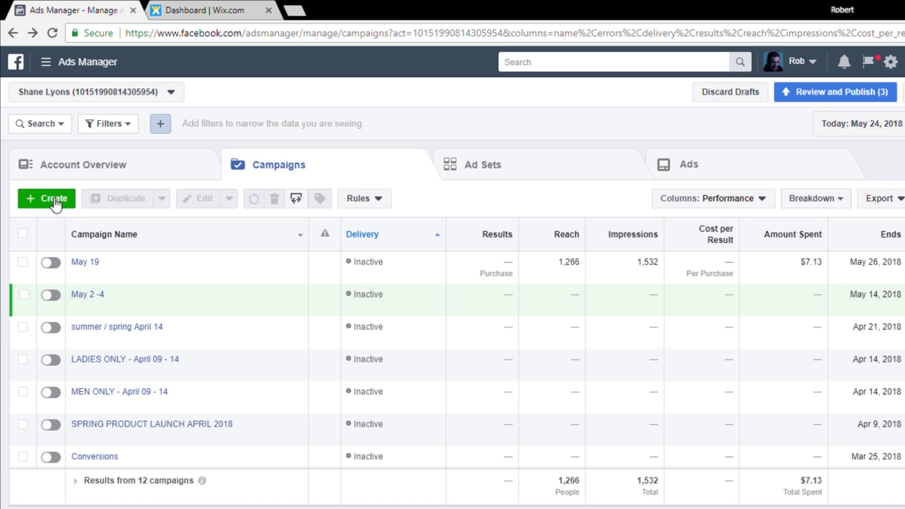
- Start a new ad campaign and choose Conversions as its marketing objective
{"action": "left_click", "coordinate": [54, 198]}
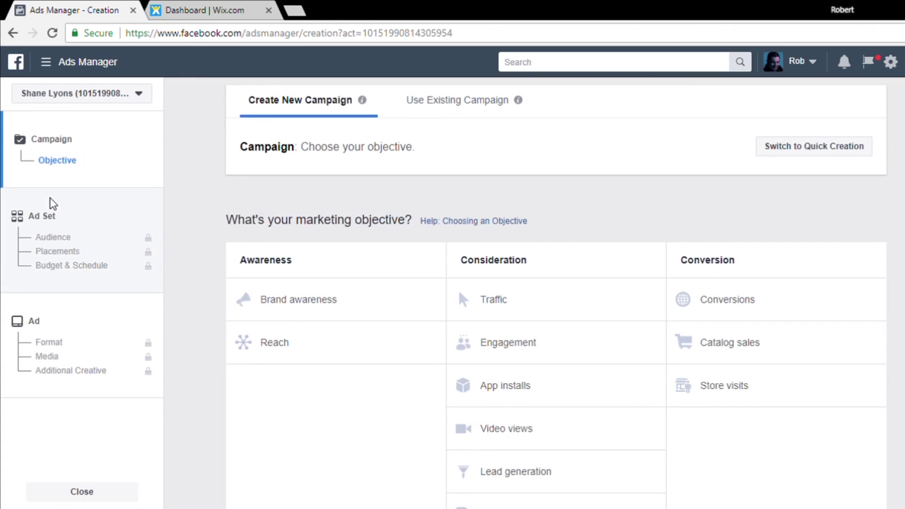
{"action": "scroll", "coordinate": [697, 219], "scroll_direction": "down", "scroll_amount": 1}
{"action": "scroll", "coordinate": [651, 218], "scroll_direction": "up", "scroll_amount": 1}
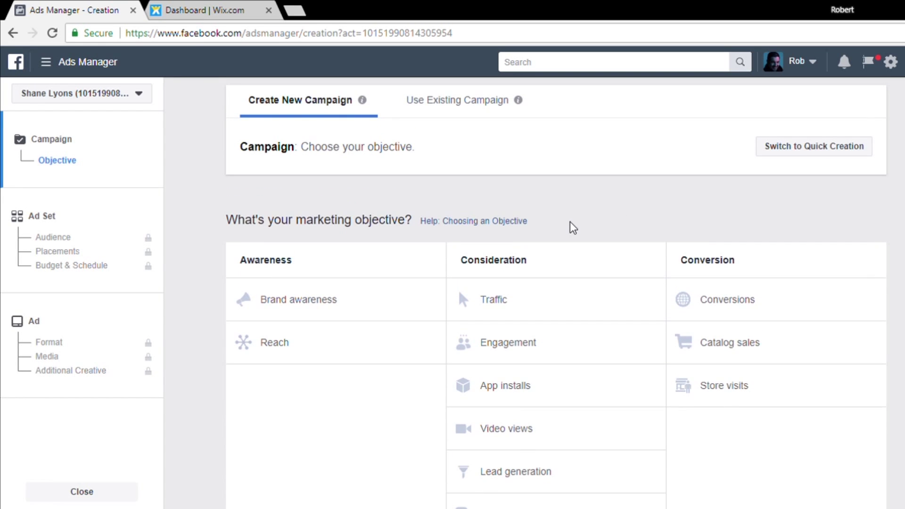
{"action": "scroll", "coordinate": [573, 228], "scroll_direction": "down", "scroll_amount": 1}
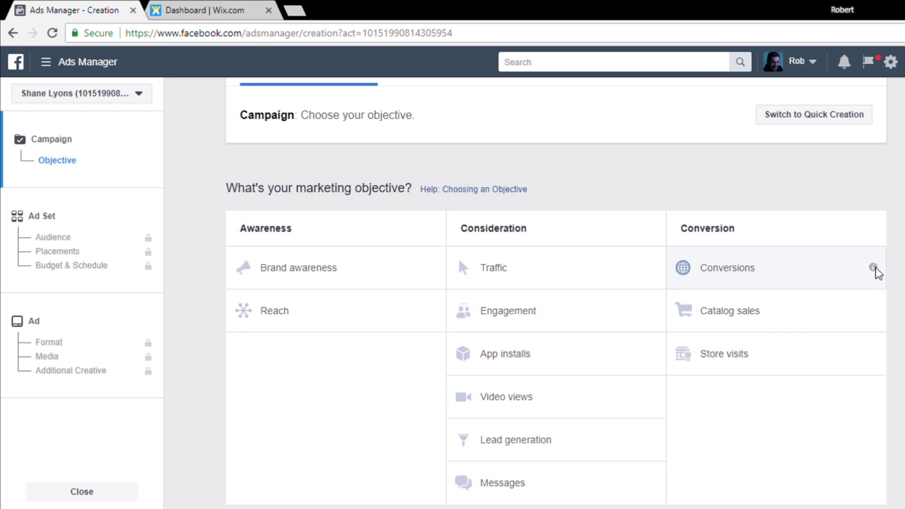
{"action": "mouse_move", "coordinate": [875, 268]}
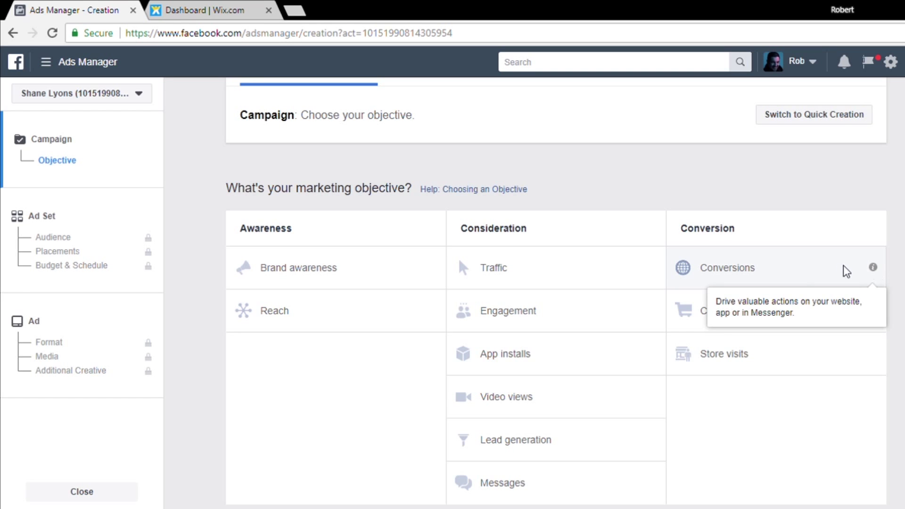
{"action": "left_click", "coordinate": [732, 272]}
- Name the campaign "May Beer Koozie Promotion 2018" and continue to the ad set settings
{"action": "left_click", "coordinate": [608, 355]}
{"action": "left_click_drag", "start_coordinate": [621, 356], "coordinate": [519, 349]}
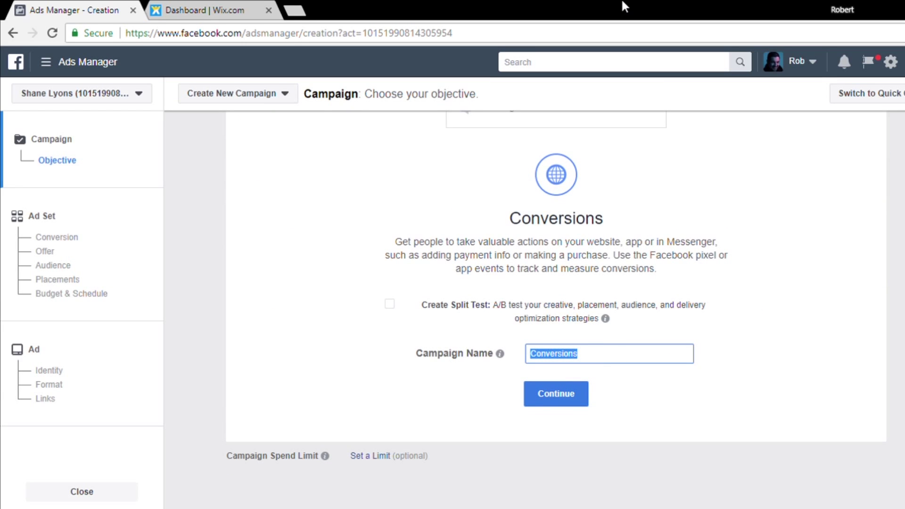
{"action": "type", "text": "May "}
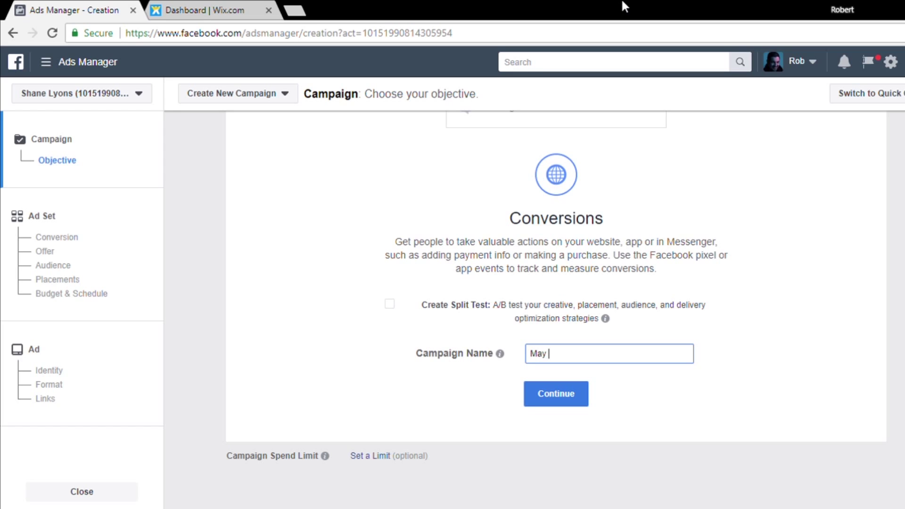
{"action": "type", "text": "Beer Koozie Prom"}
{"action": "key", "text": "BackSpace"}
{"action": "key", "text": "BackSpace"}
{"action": "type", "text": "rom"}
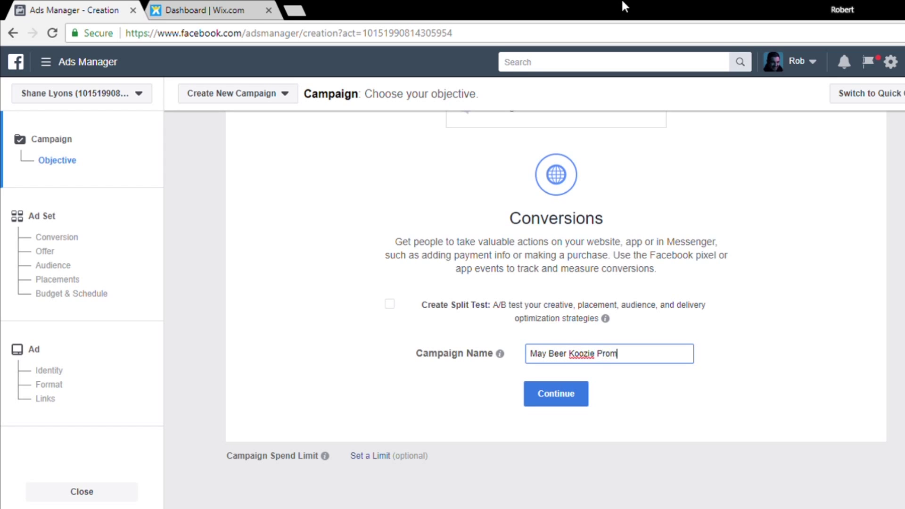
{"action": "type", "text": "otion 2018"}
{"action": "left_click", "coordinate": [553, 395]}
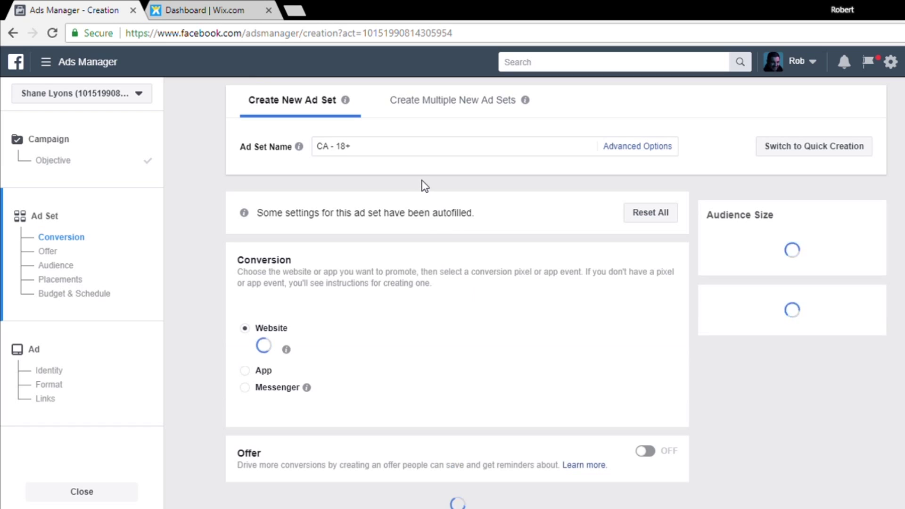
- Replace the autofilled ad set name with "Beer Koozie Promotion May 2018"
{"action": "mouse_move", "coordinate": [298, 147]}
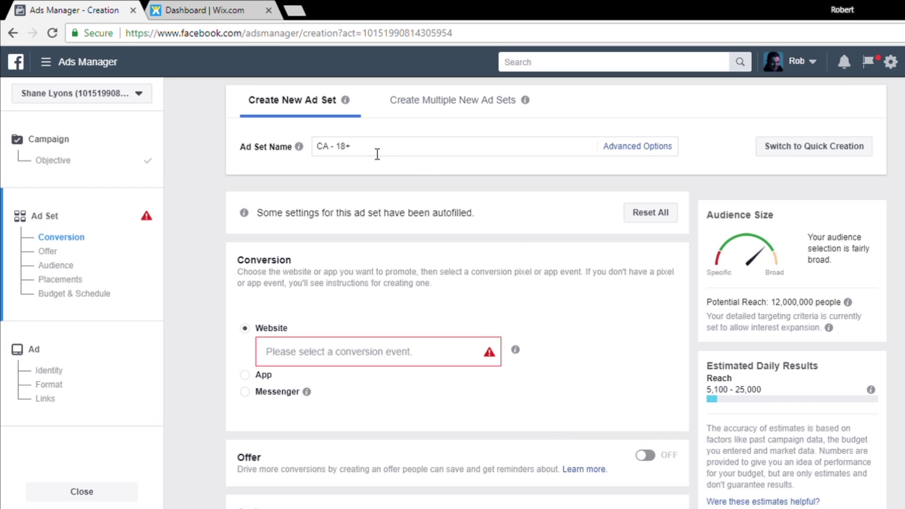
{"action": "left_click", "coordinate": [344, 147]}
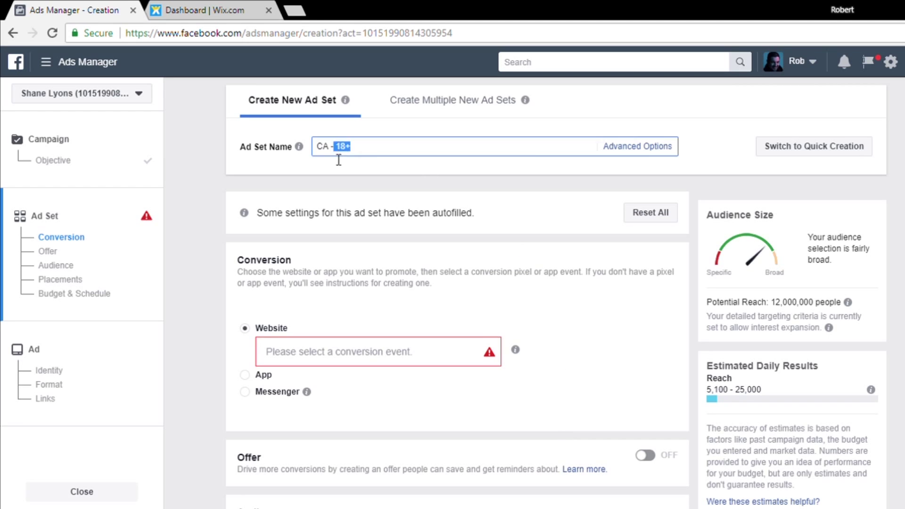
{"action": "key", "text": "BackSpace"}
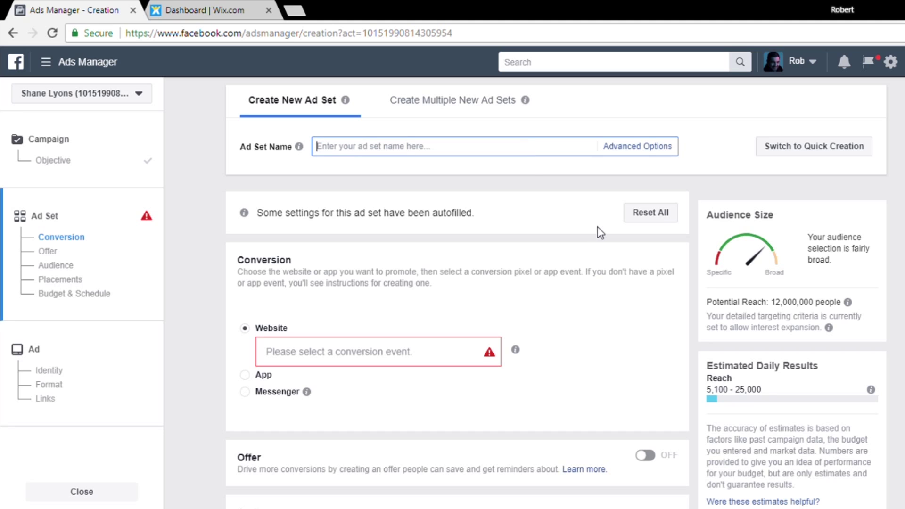
{"action": "type", "text": "B"}
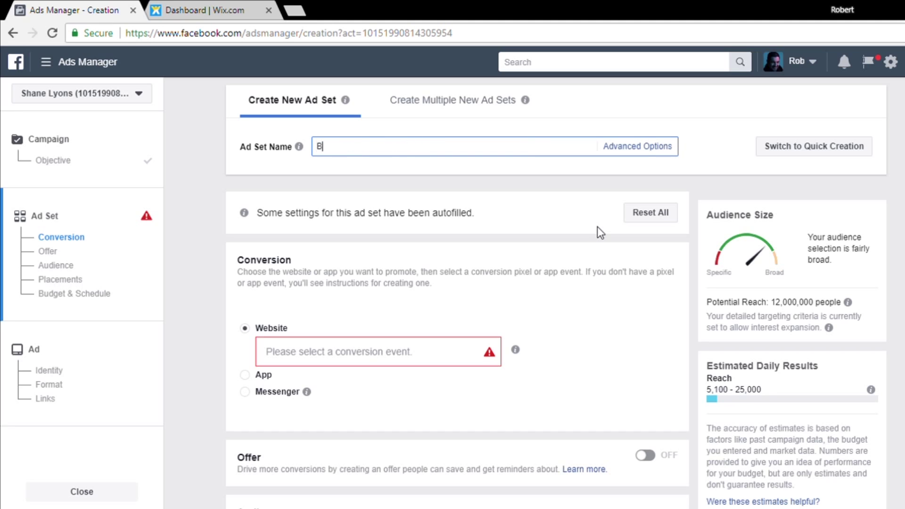
{"action": "type", "text": "eer Koozie Promotion "}
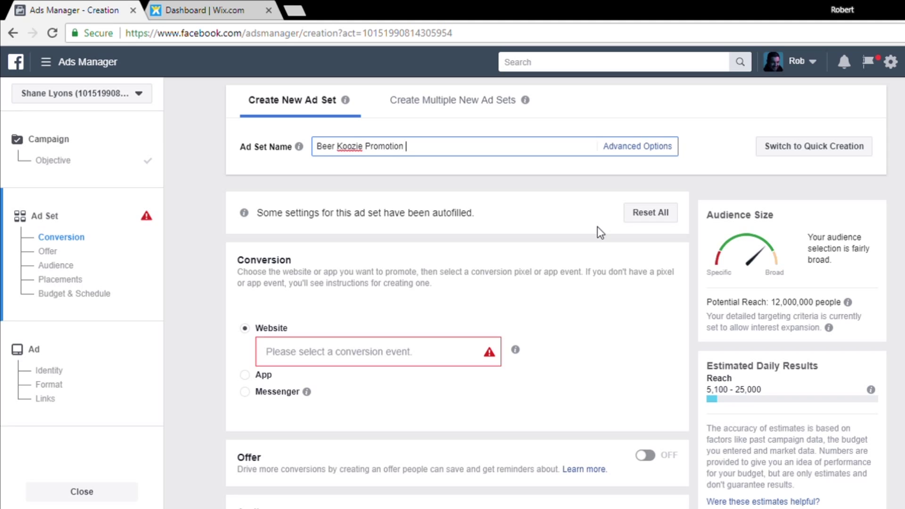
{"action": "type", "text": "May 2018"}
{"action": "left_click", "coordinate": [540, 189]}
- Set the ad set's website conversion event to the pixel's Purchase event
{"action": "scroll", "coordinate": [429, 261], "scroll_direction": "down", "scroll_amount": 2}
{"action": "left_click", "coordinate": [391, 263]}
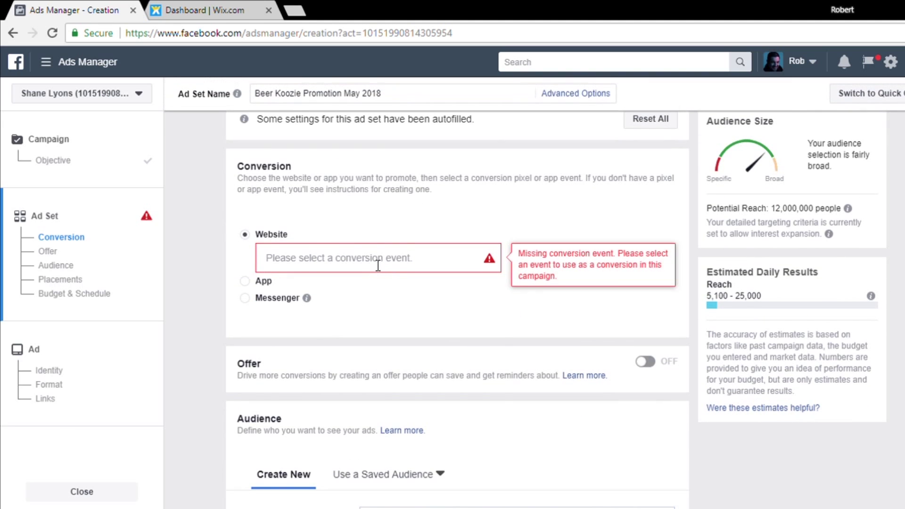
{"action": "mouse_move", "coordinate": [362, 305]}
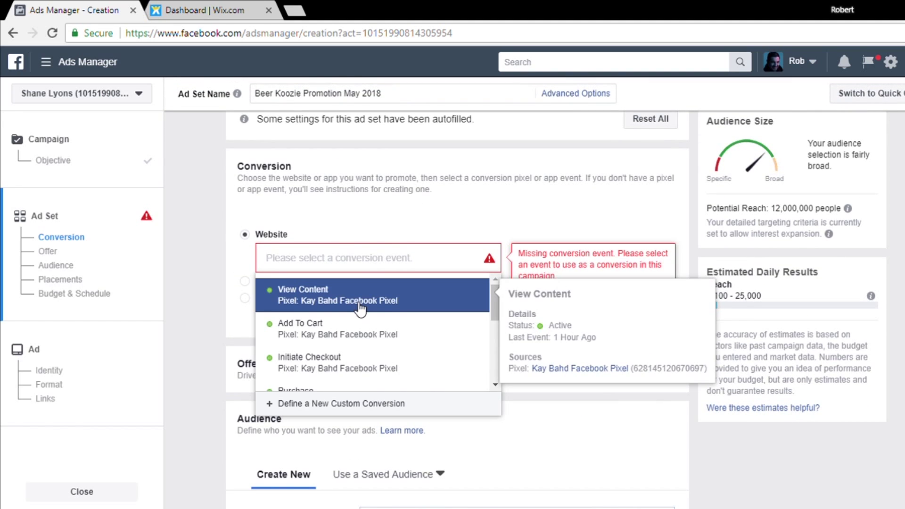
{"action": "scroll", "coordinate": [361, 313], "scroll_direction": "down", "scroll_amount": 3}
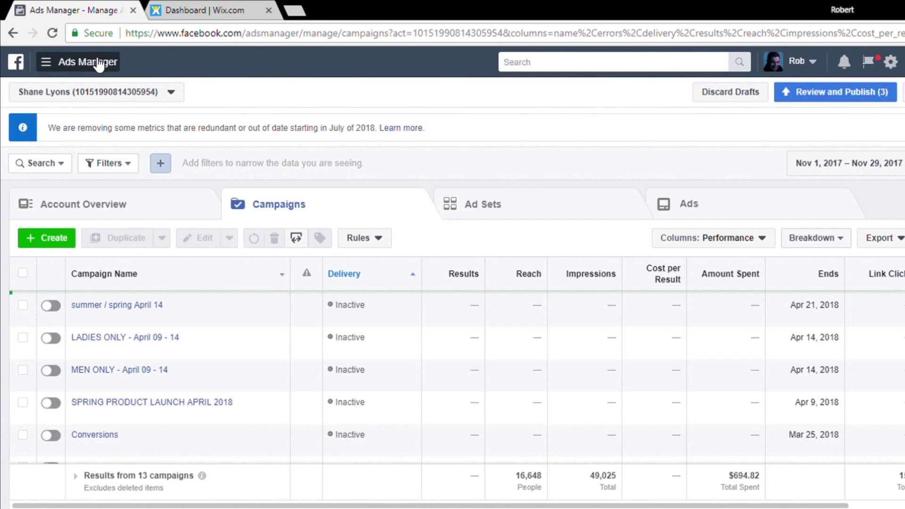
{"action": "left_click", "coordinate": [99, 64]}
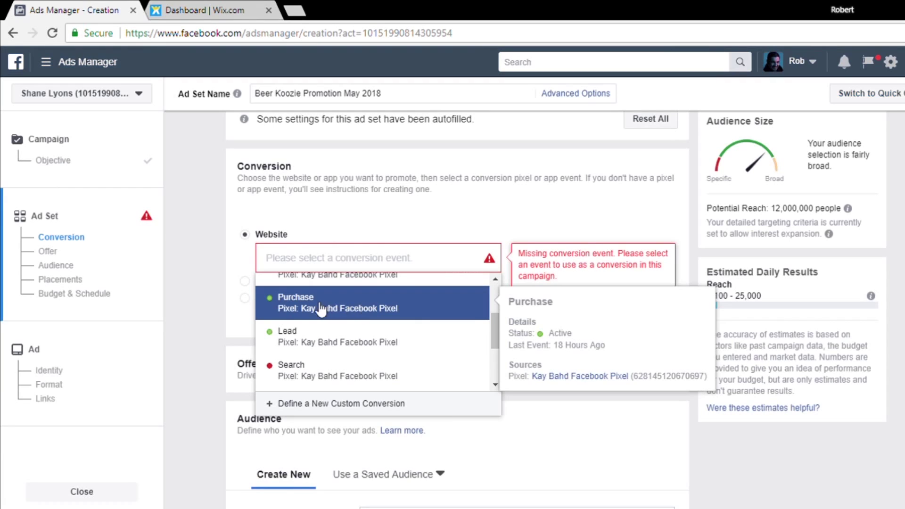
{"action": "left_click", "coordinate": [364, 310]}
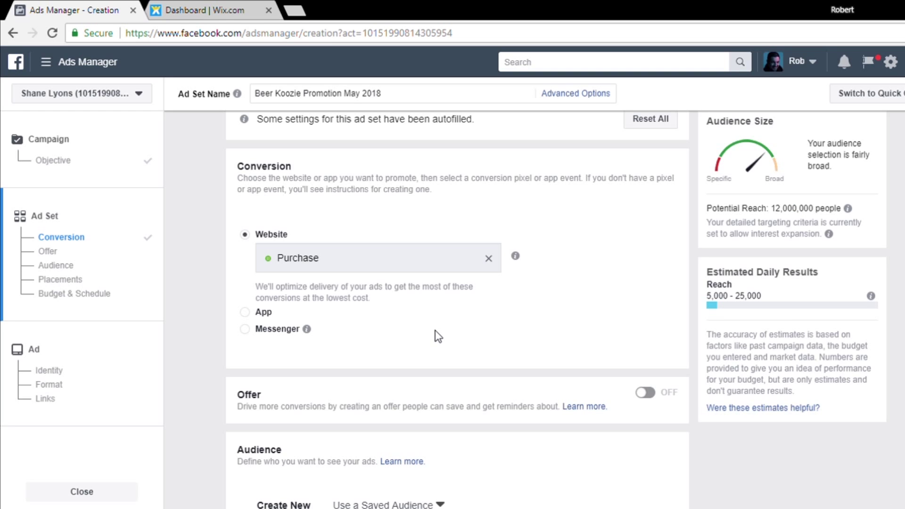
- Begin a new custom audience for the ad set from a customer file, adding customers from your own file or pasted data
{"action": "scroll", "coordinate": [434, 330], "scroll_direction": "down", "scroll_amount": 4}
{"action": "scroll", "coordinate": [441, 337], "scroll_direction": "down", "scroll_amount": 4}
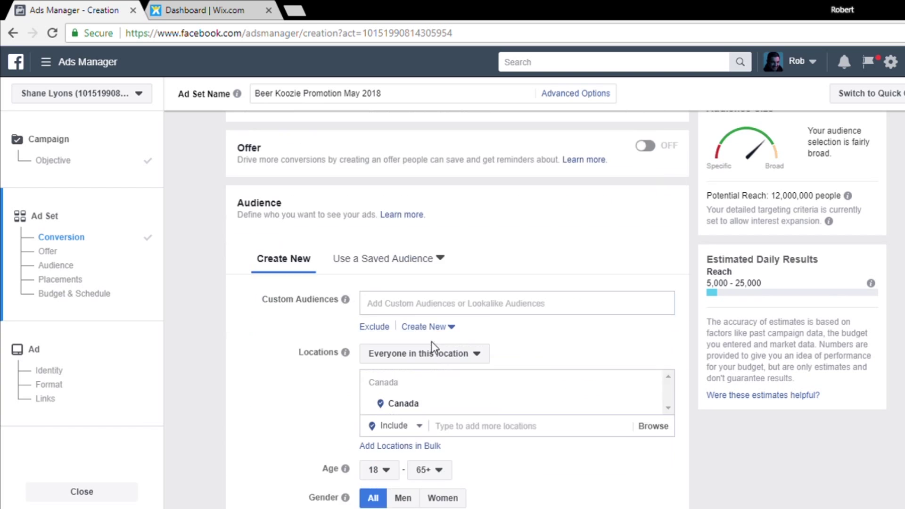
{"action": "scroll", "coordinate": [521, 367], "scroll_direction": "down", "scroll_amount": 1}
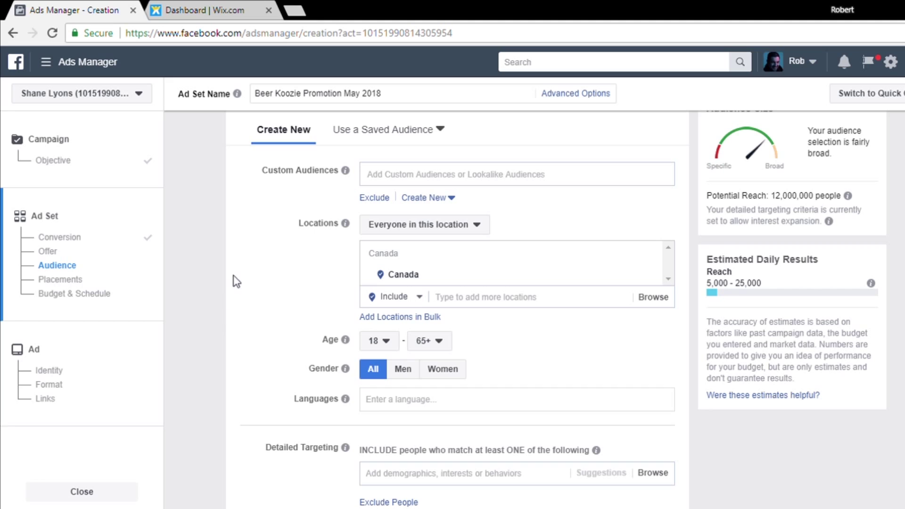
{"action": "left_click", "coordinate": [437, 180]}
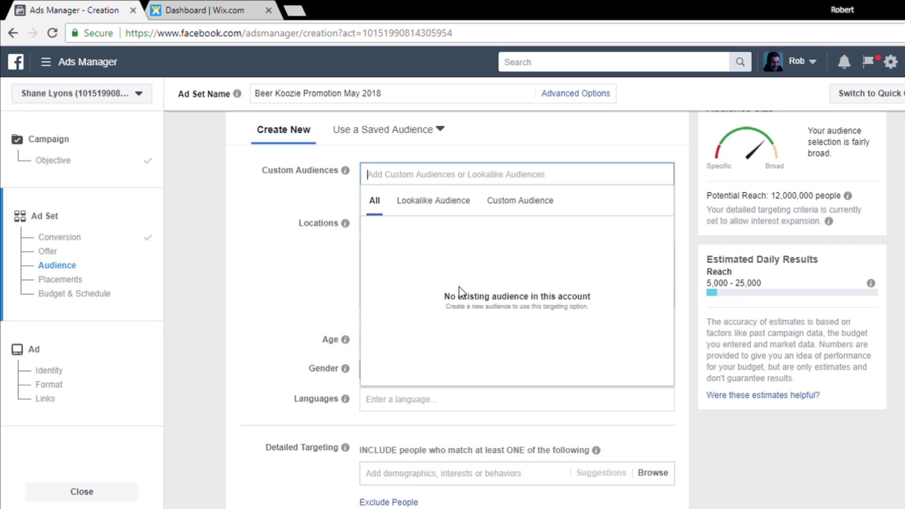
{"action": "left_click", "coordinate": [296, 193]}
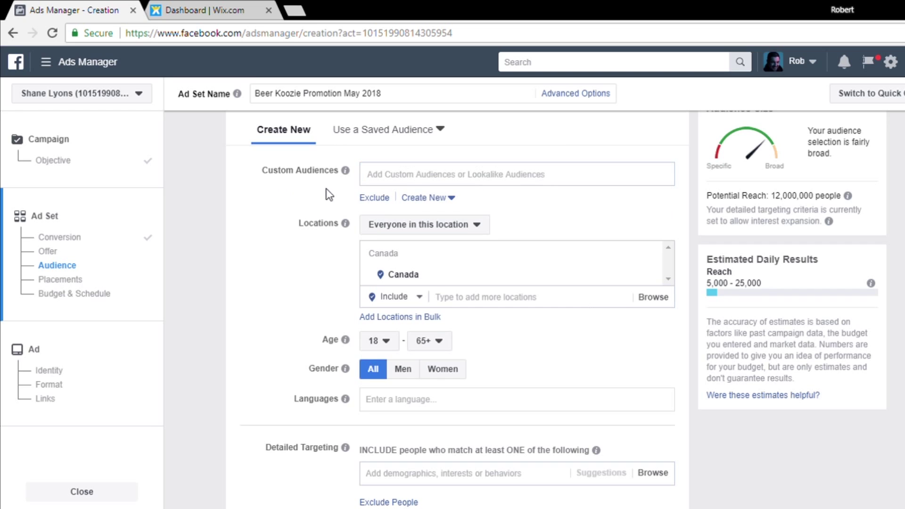
{"action": "left_click", "coordinate": [427, 198]}
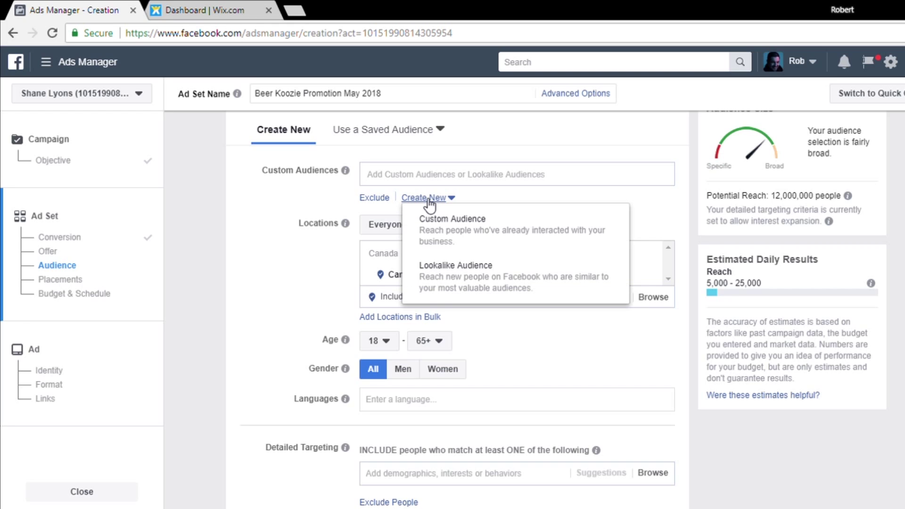
{"action": "left_click", "coordinate": [481, 240]}
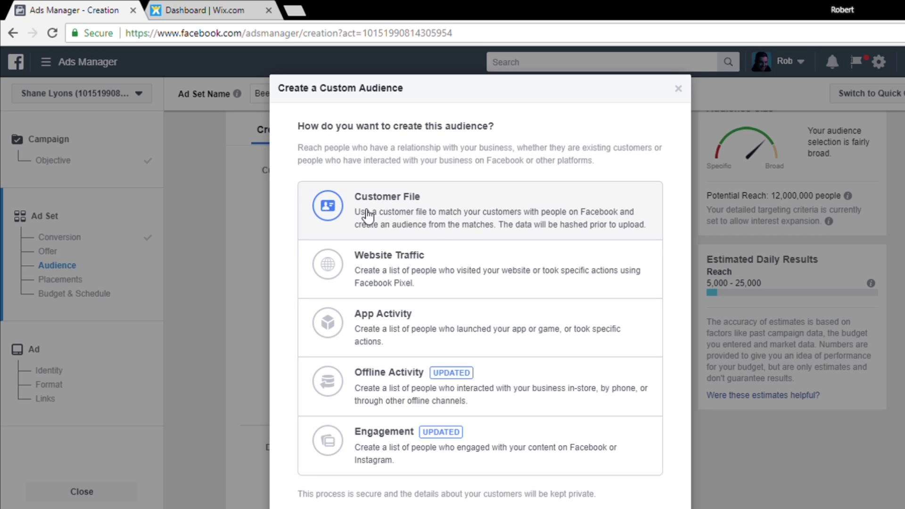
{"action": "left_click", "coordinate": [452, 218]}
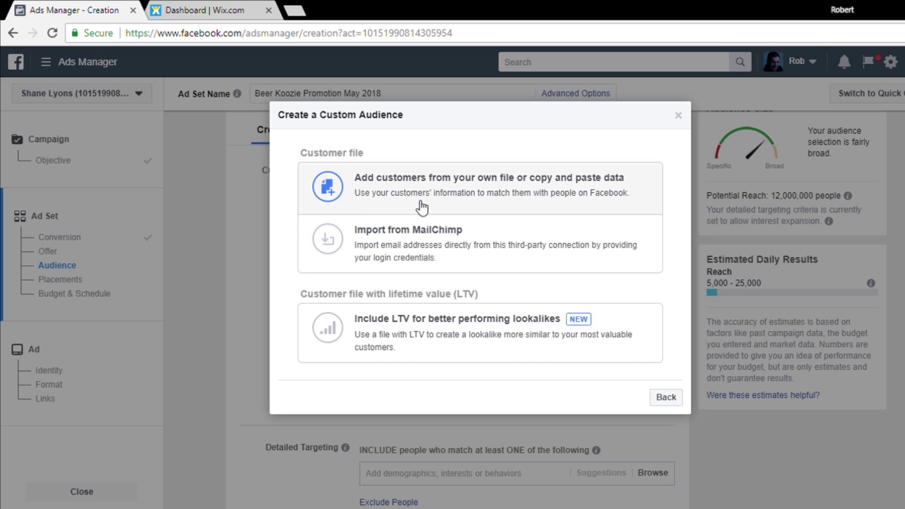
{"action": "left_click", "coordinate": [443, 194]}
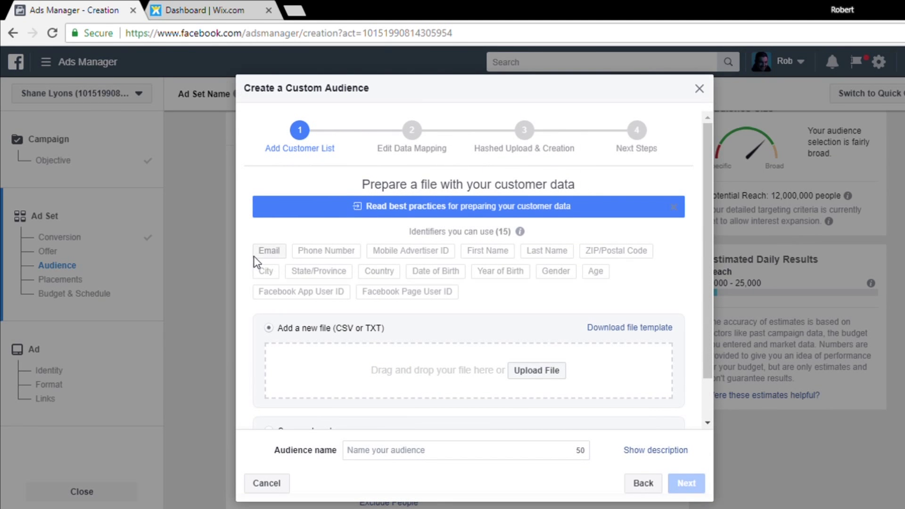
- Add Email List May 2018.csv as the customer file, checking its header row in Excel, and proceed to the data mapping
{"action": "mouse_move", "coordinate": [450, 257]}
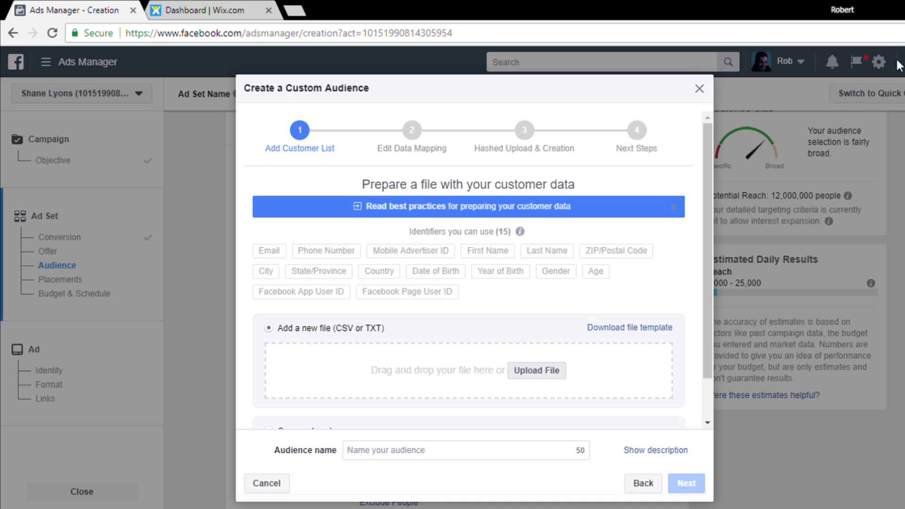
{"action": "left_click", "coordinate": [516, 372]}
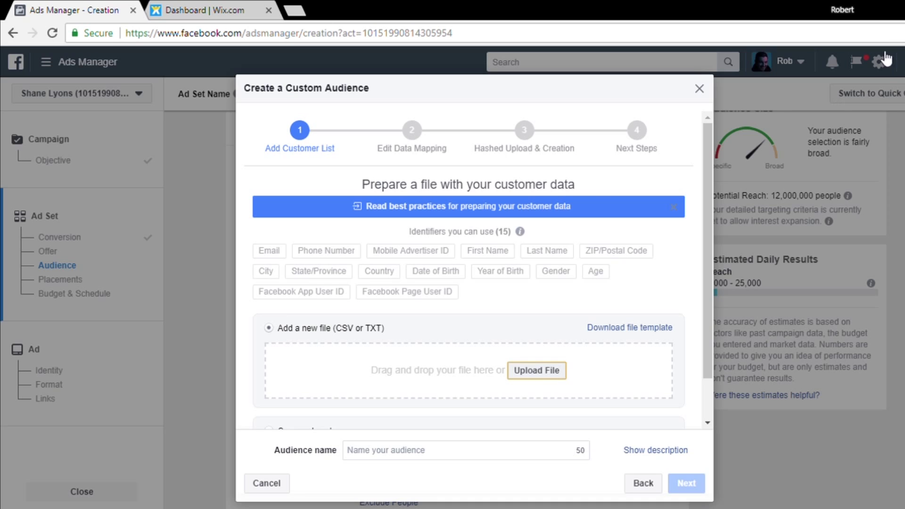
{"action": "left_click", "coordinate": [542, 372]}
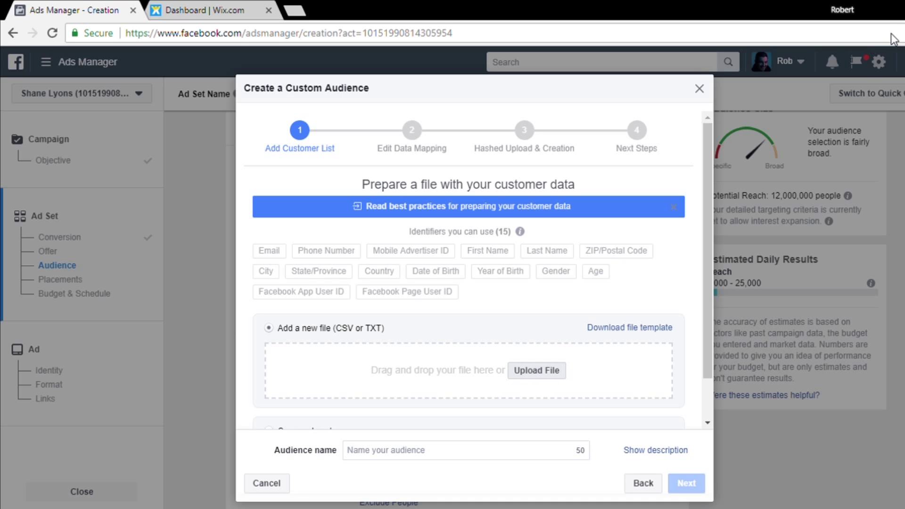
{"action": "left_click", "coordinate": [542, 373]}
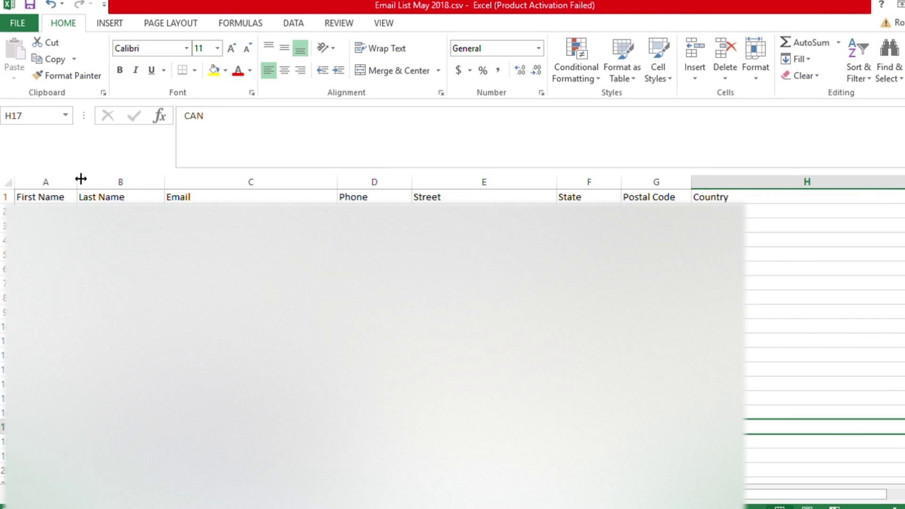
{"action": "left_click", "coordinate": [43, 195]}
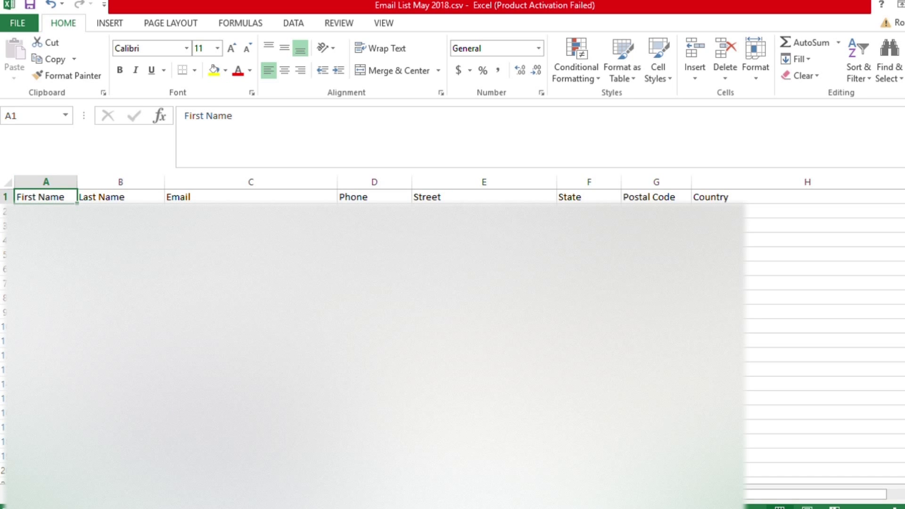
{"action": "left_click_drag", "start_coordinate": [37, 197], "coordinate": [727, 196]}
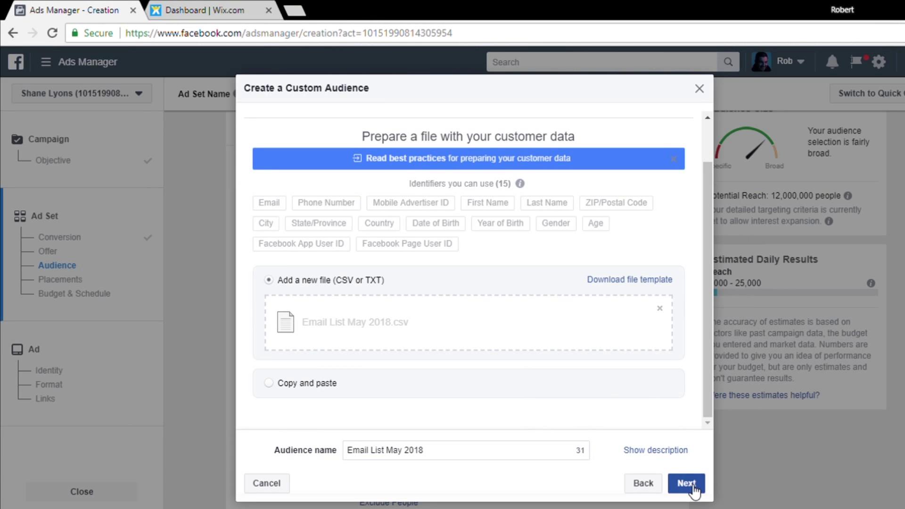
{"action": "left_click", "coordinate": [693, 486]}
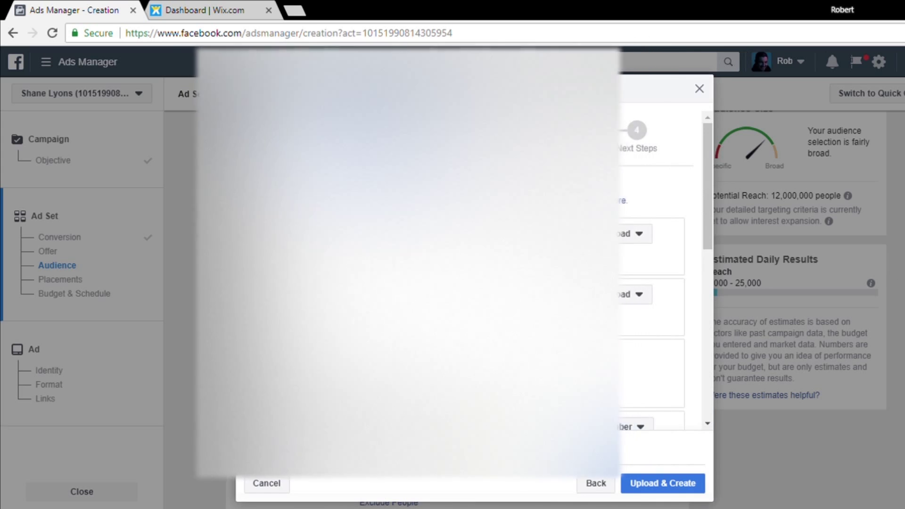
- Map the first two columns of the customer list to First Name and Last Name
{"action": "scroll", "coordinate": [636, 283], "scroll_direction": "down", "scroll_amount": 5}
{"action": "scroll", "coordinate": [617, 243], "scroll_direction": "up", "scroll_amount": 5}
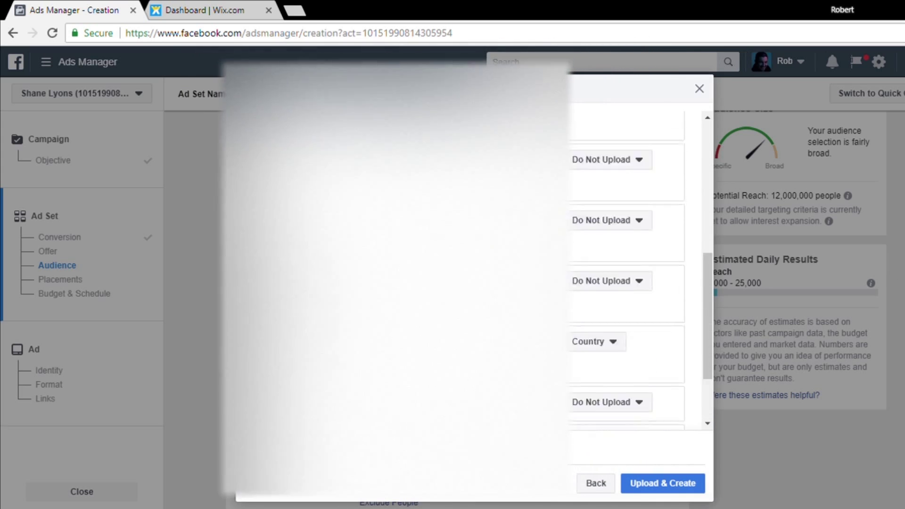
{"action": "left_click", "coordinate": [623, 236]}
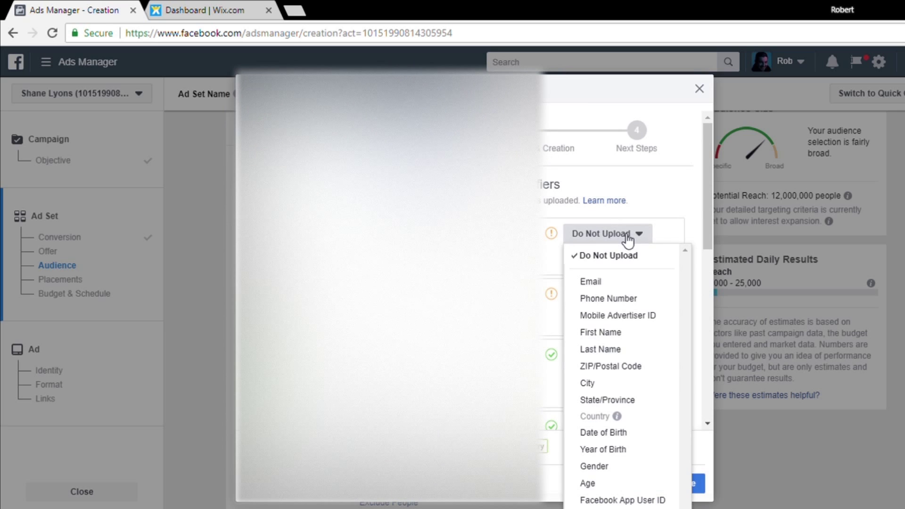
{"action": "scroll", "coordinate": [639, 361], "scroll_direction": "down", "scroll_amount": 1}
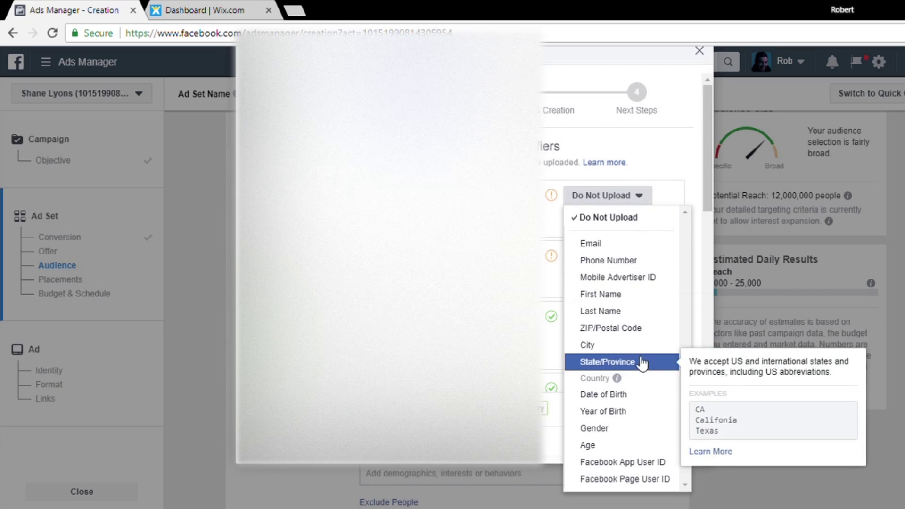
{"action": "left_click", "coordinate": [620, 295]}
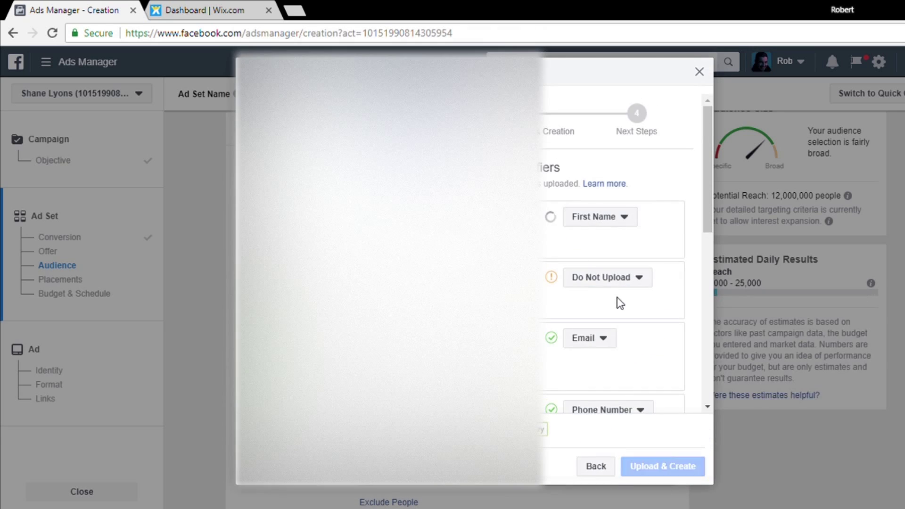
{"action": "left_click", "coordinate": [637, 282]}
{"action": "left_click", "coordinate": [632, 340]}
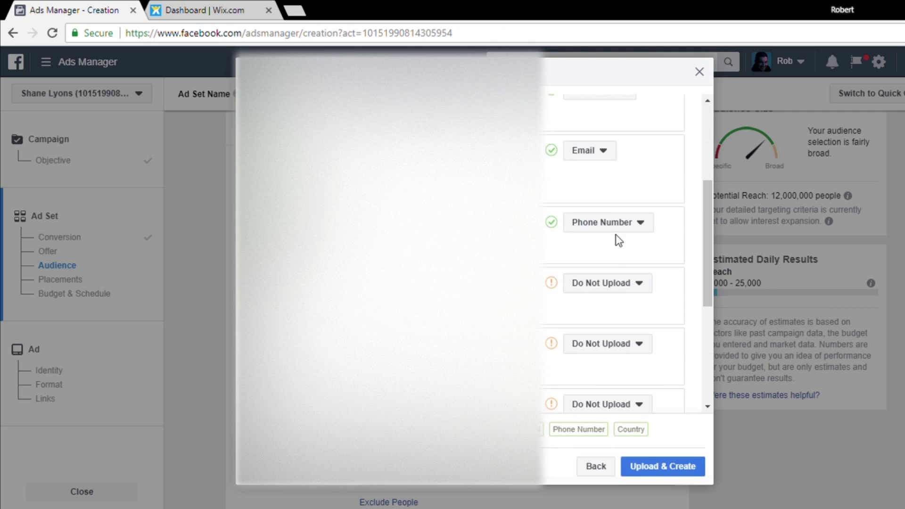
- Map the customer list's state column to State/Province and its postal column to ZIP/Postal Code
{"action": "left_click", "coordinate": [608, 283]}
{"action": "left_click", "coordinate": [608, 217]}
{"action": "left_click", "coordinate": [608, 248]}
{"action": "left_click", "coordinate": [608, 410]}
{"action": "left_click", "coordinate": [608, 310]}
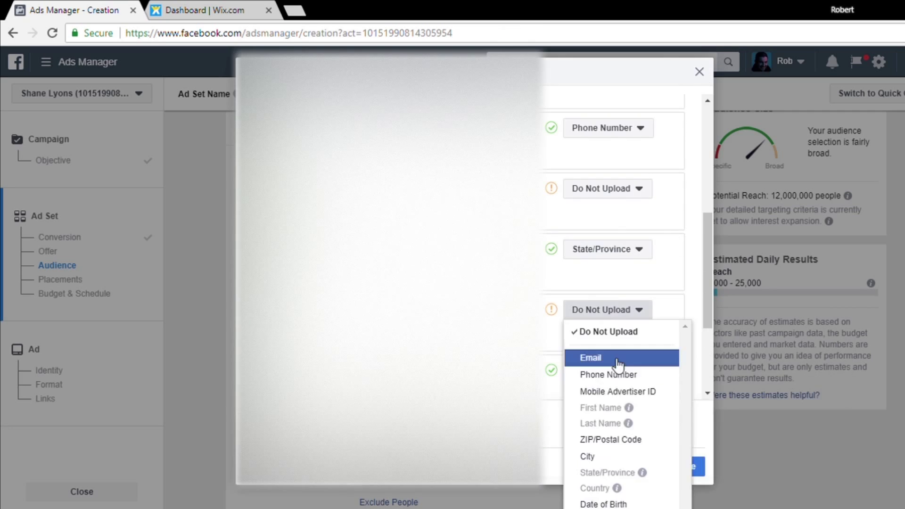
{"action": "left_click", "coordinate": [611, 439]}
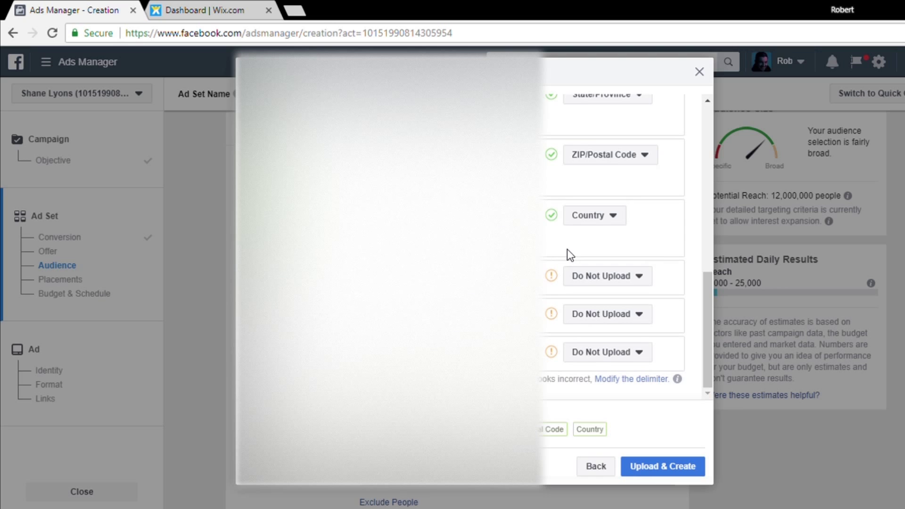
- Review the mapped identifiers, upload the customer list to create the audience, and finish the audience setup
{"action": "scroll", "coordinate": [560, 227], "scroll_direction": "up", "scroll_amount": 10}
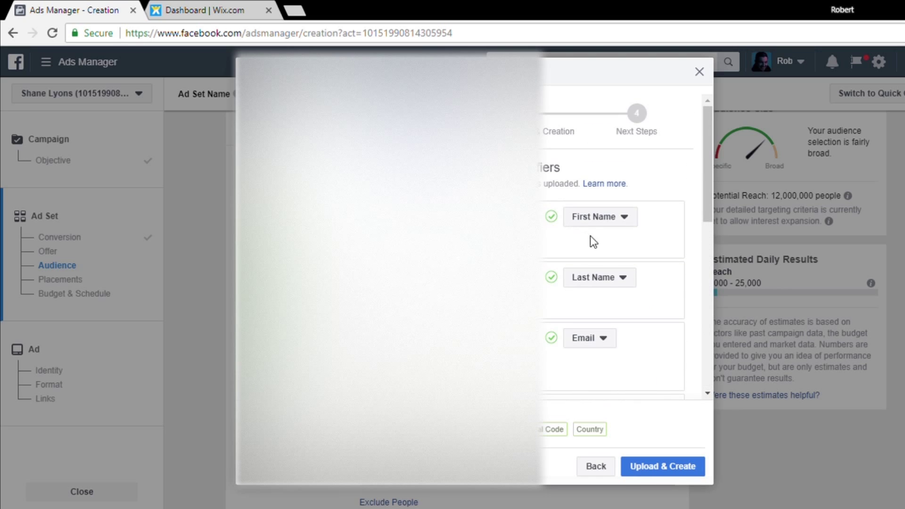
{"action": "left_click", "coordinate": [663, 467]}
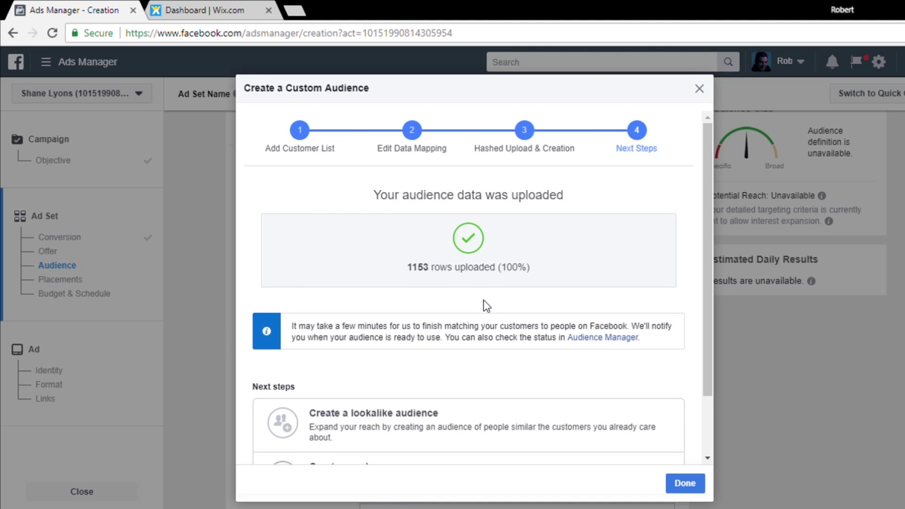
{"action": "scroll", "coordinate": [471, 286], "scroll_direction": "down", "scroll_amount": 2}
{"action": "scroll", "coordinate": [470, 286], "scroll_direction": "down", "scroll_amount": 1}
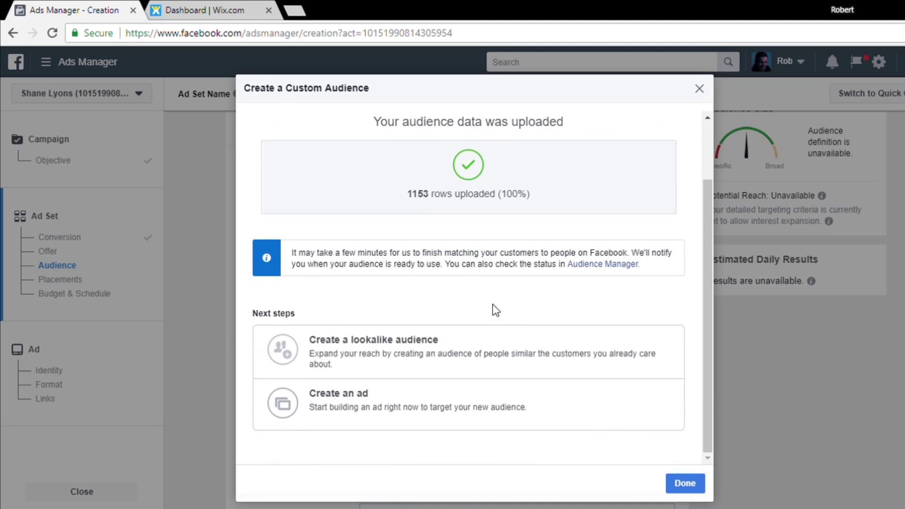
{"action": "left_click", "coordinate": [685, 484]}
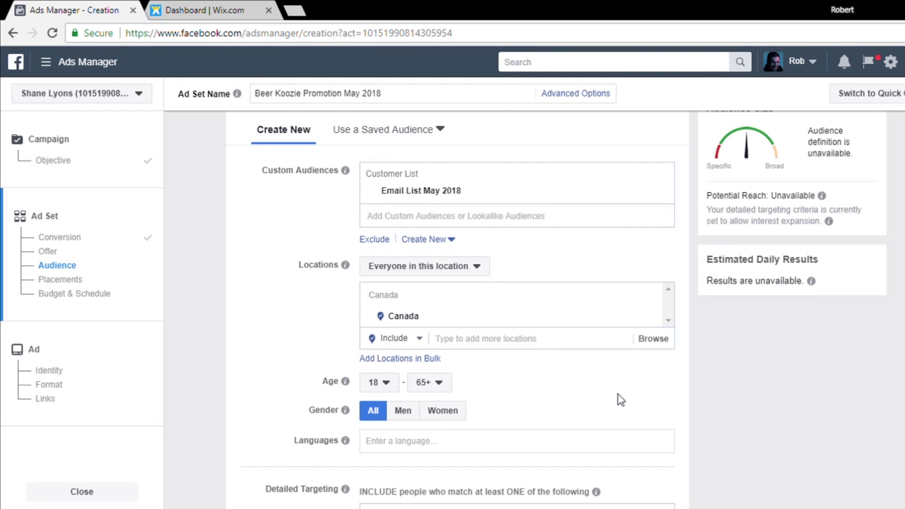
- Begin another new custom audience for the ad set, based on website traffic
{"action": "left_click", "coordinate": [435, 244]}
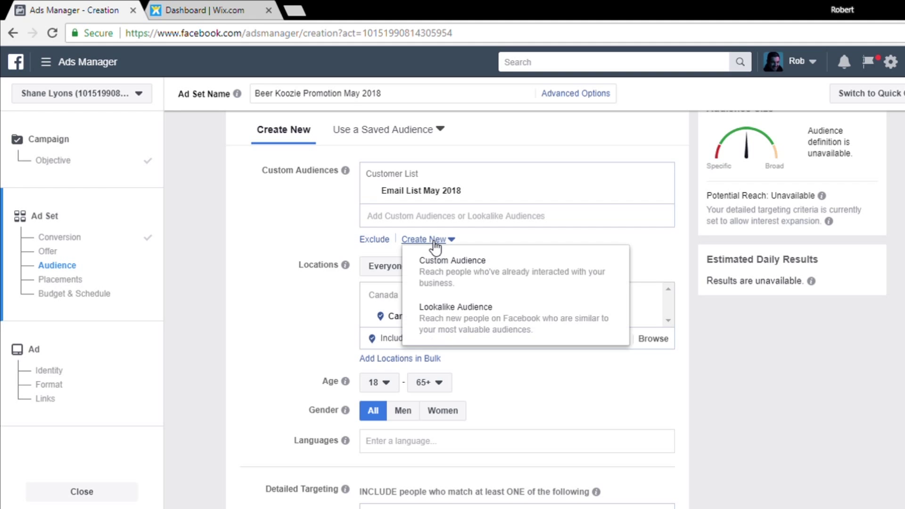
{"action": "left_click", "coordinate": [514, 275]}
{"action": "scroll", "coordinate": [516, 251], "scroll_direction": "down", "scroll_amount": 1}
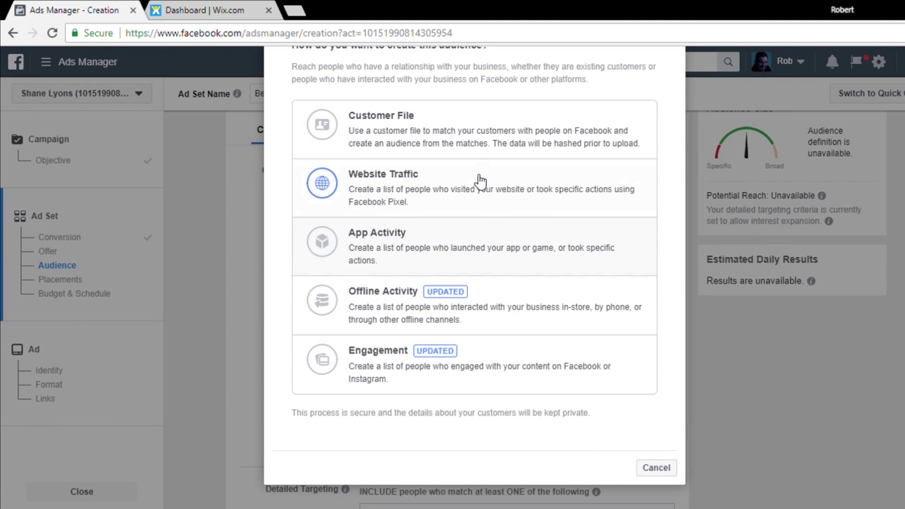
{"action": "left_click", "coordinate": [402, 193]}
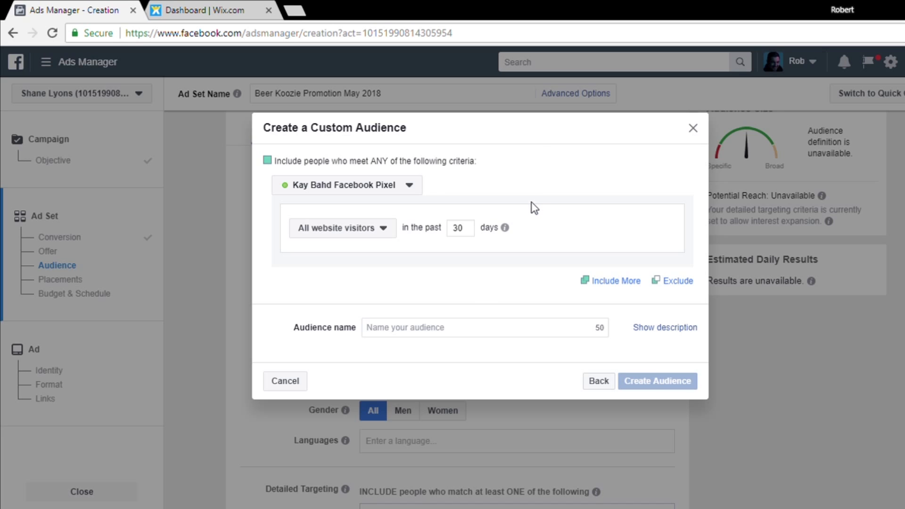
- Set the website audience criteria to the ViewContent event in the past 180 days
{"action": "left_click", "coordinate": [382, 230]}
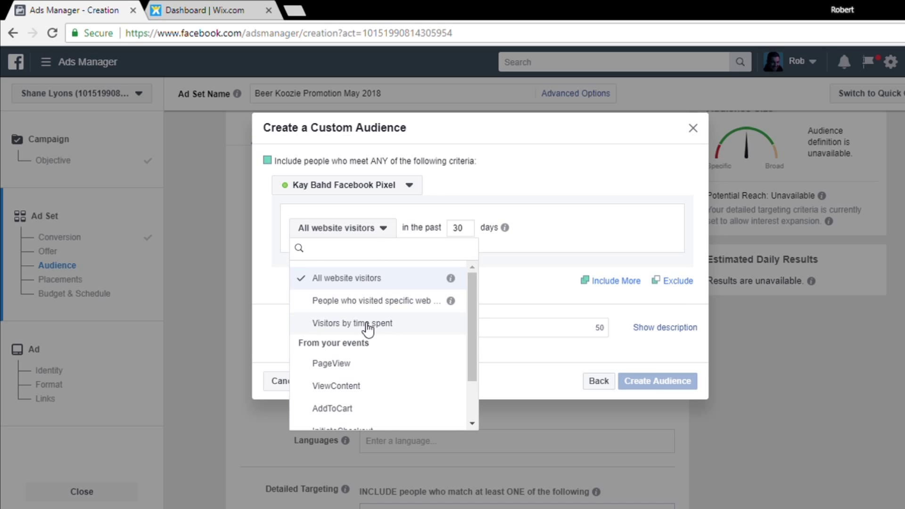
{"action": "scroll", "coordinate": [375, 325], "scroll_direction": "down", "scroll_amount": 2}
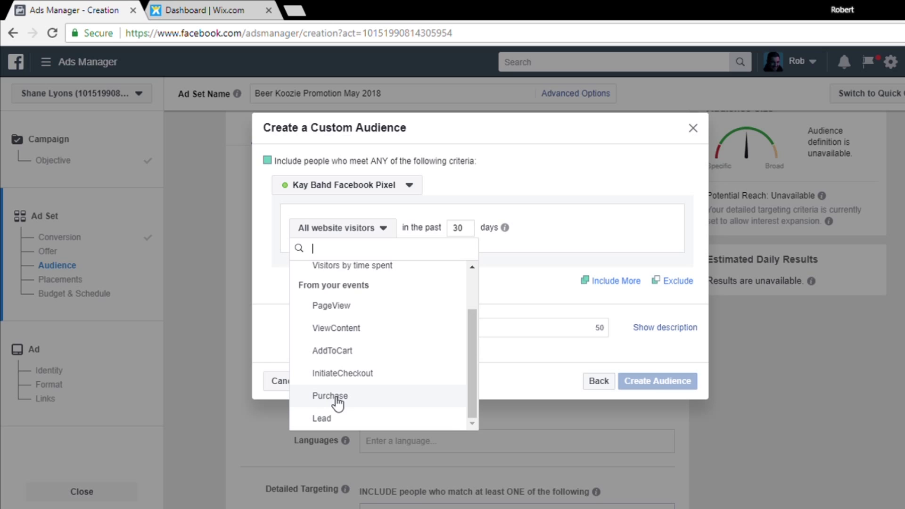
{"action": "left_click", "coordinate": [359, 333]}
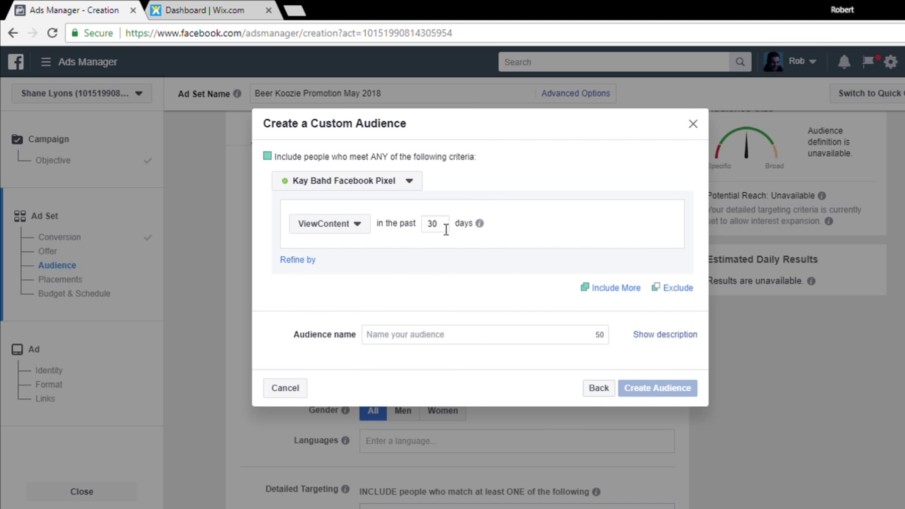
{"action": "mouse_move", "coordinate": [479, 224]}
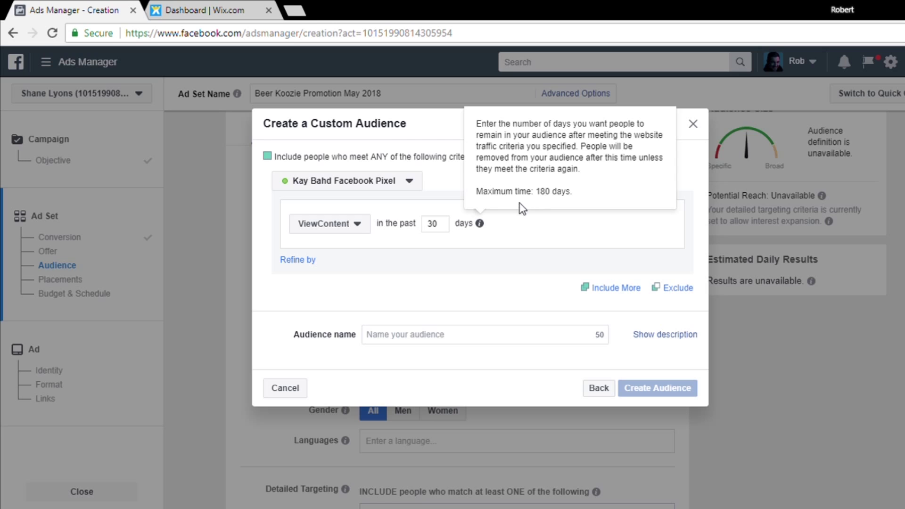
{"action": "left_click_drag", "start_coordinate": [443, 225], "coordinate": [417, 229]}
{"action": "type", "text": "180"}
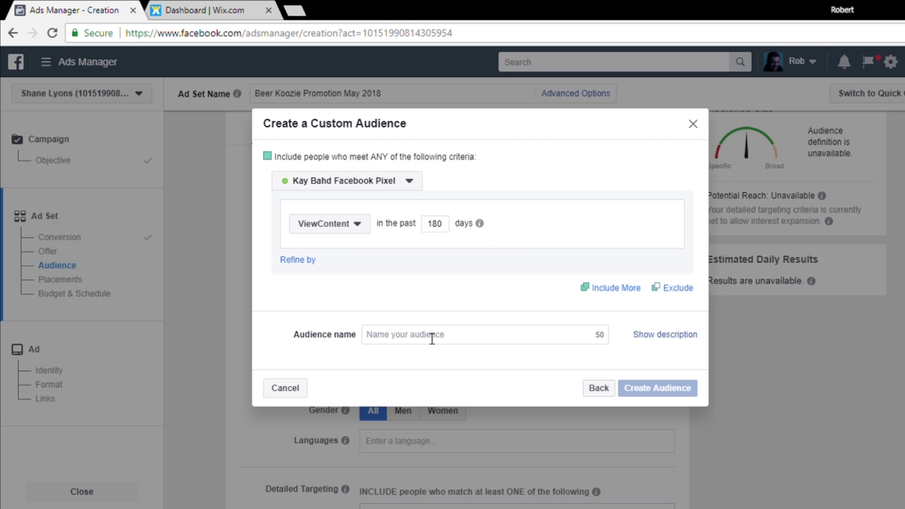
- Name the website audience "View Content 180 Days May 2018", create it, and return to the ad set
{"action": "left_click", "coordinate": [484, 337]}
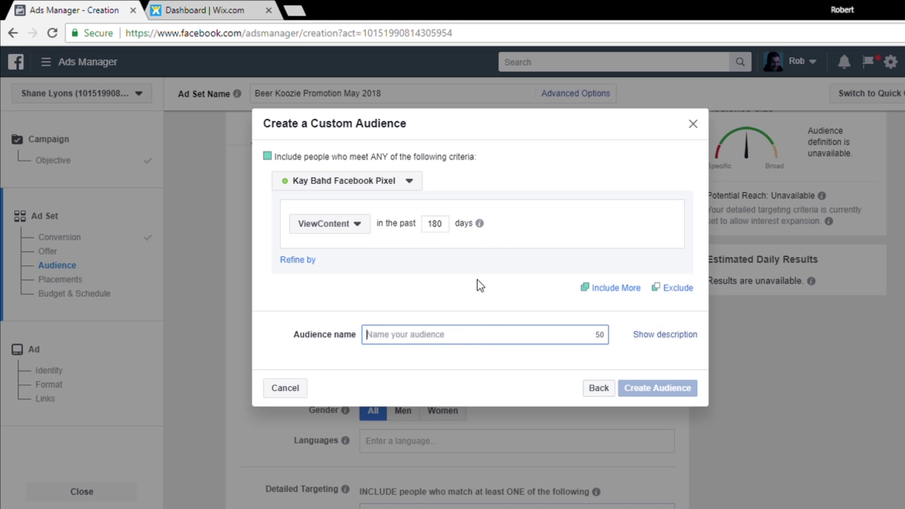
{"action": "type", "text": "View Content 180 Days May 2018"}
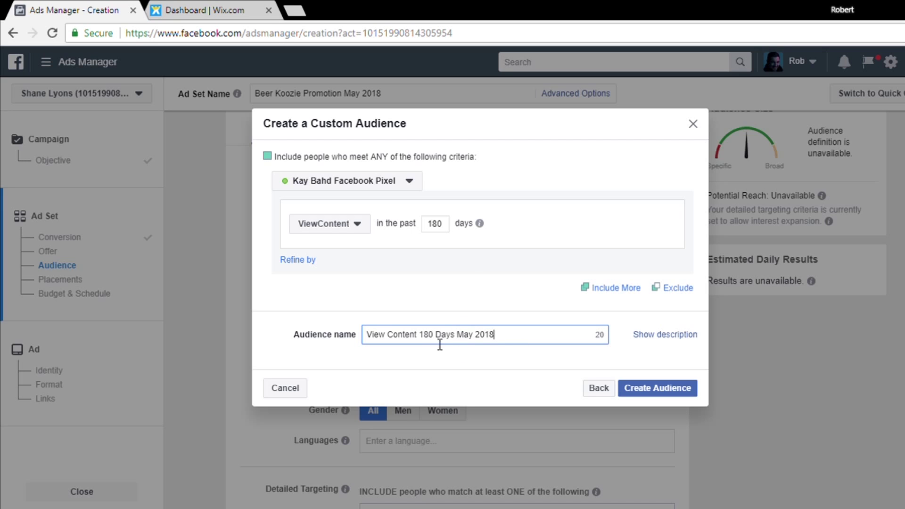
{"action": "left_click", "coordinate": [672, 394]}
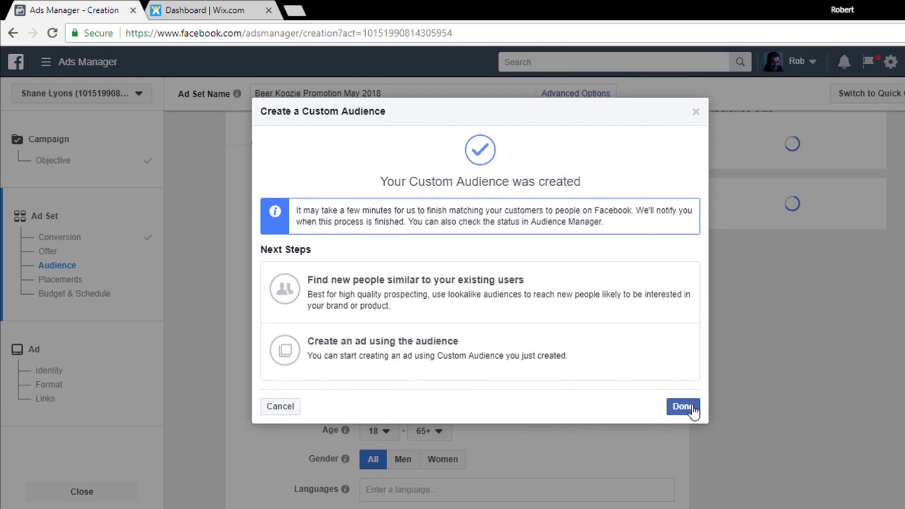
{"action": "left_click", "coordinate": [691, 408]}
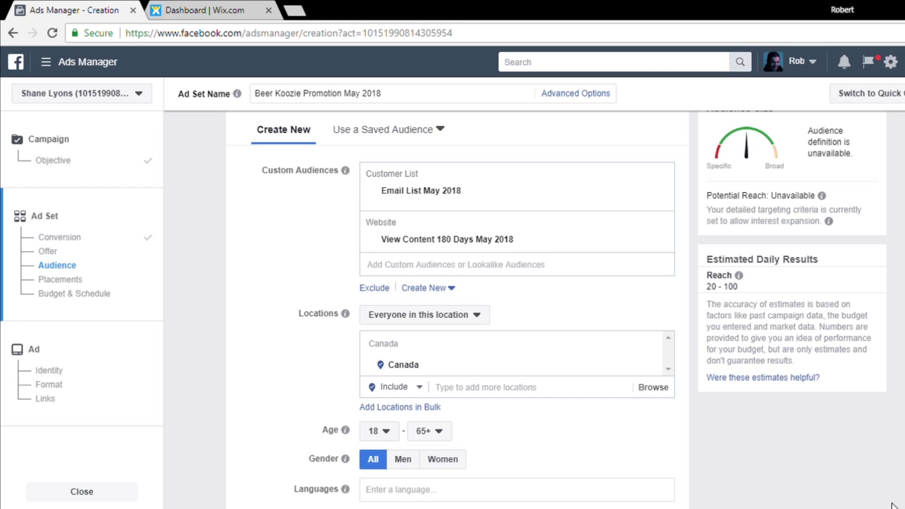
- Begin another new custom audience for the ad set, based on engagement with a Facebook Page
{"action": "left_click", "coordinate": [426, 290]}
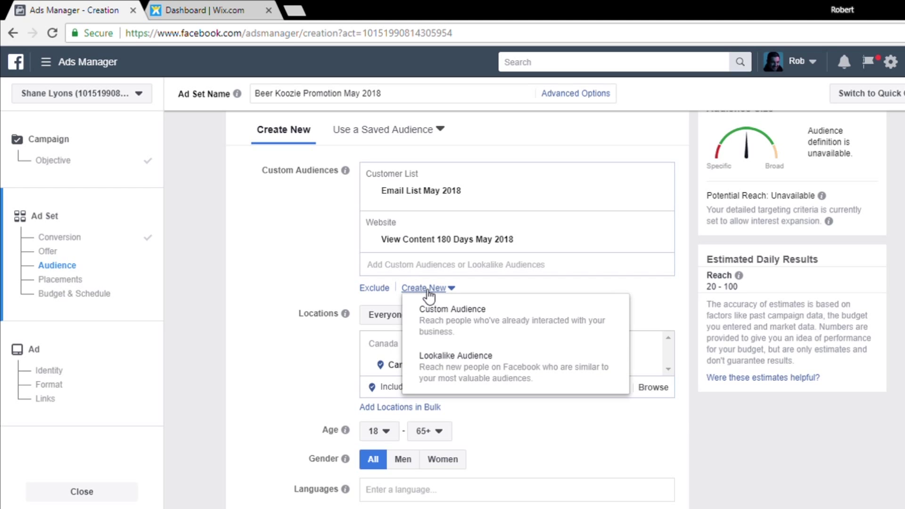
{"action": "left_click", "coordinate": [488, 332]}
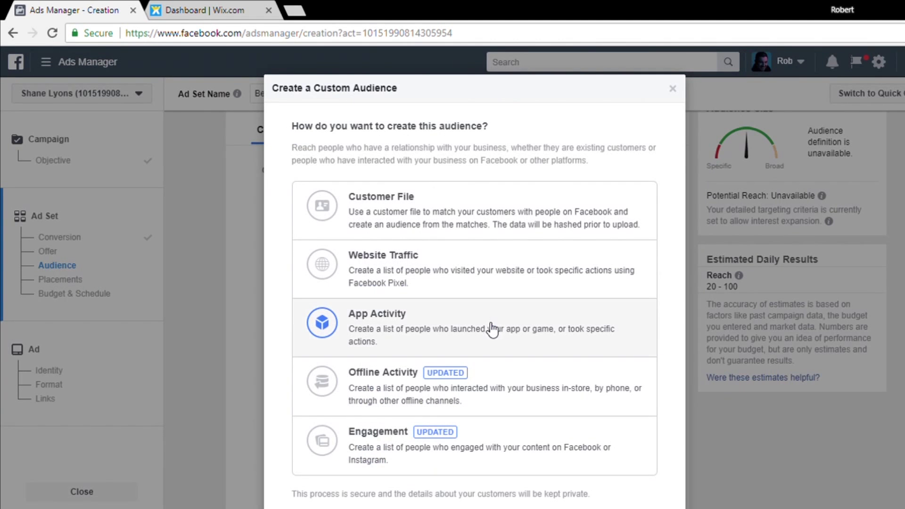
{"action": "scroll", "coordinate": [519, 304], "scroll_direction": "down", "scroll_amount": 2}
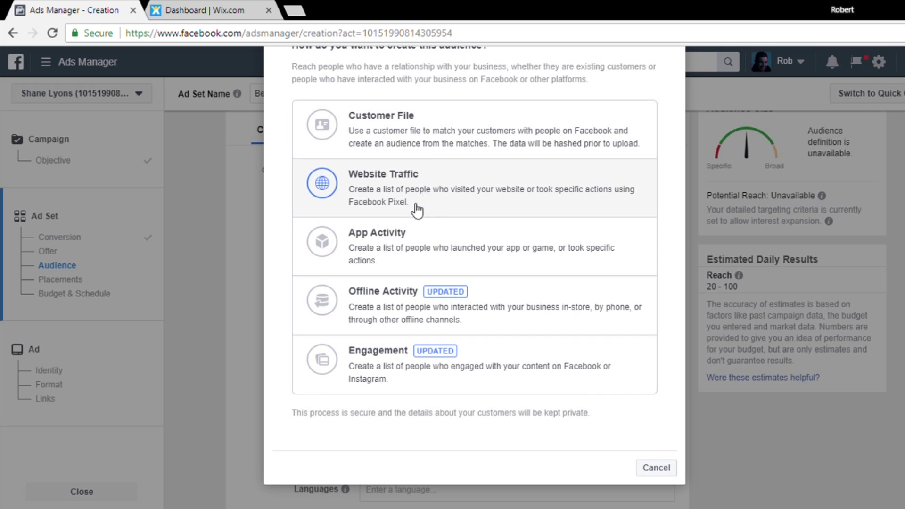
{"action": "left_click", "coordinate": [398, 373]}
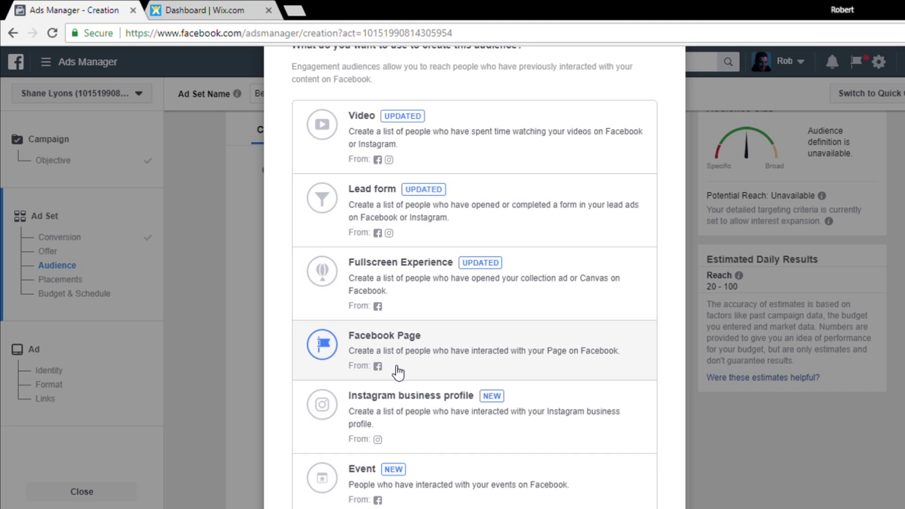
{"action": "scroll", "coordinate": [364, 165], "scroll_direction": "up", "scroll_amount": 2}
{"action": "scroll", "coordinate": [415, 247], "scroll_direction": "down", "scroll_amount": 3}
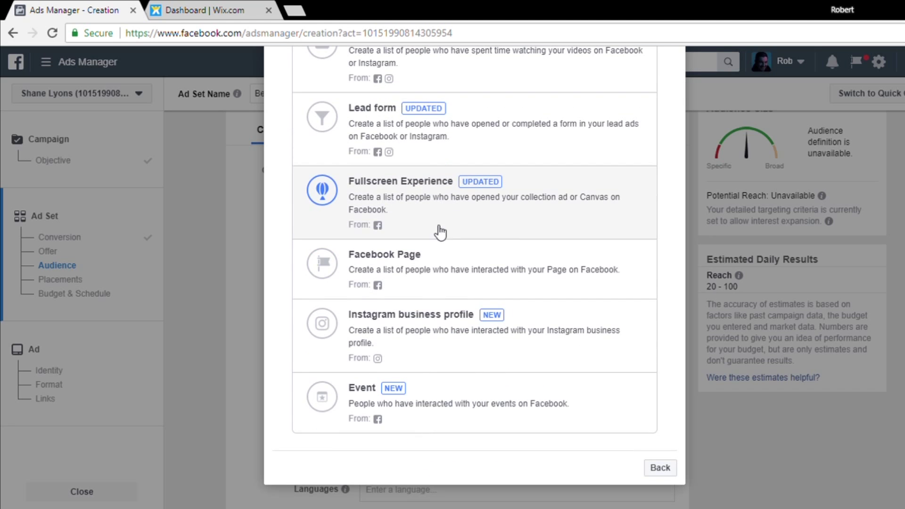
{"action": "left_click", "coordinate": [433, 273]}
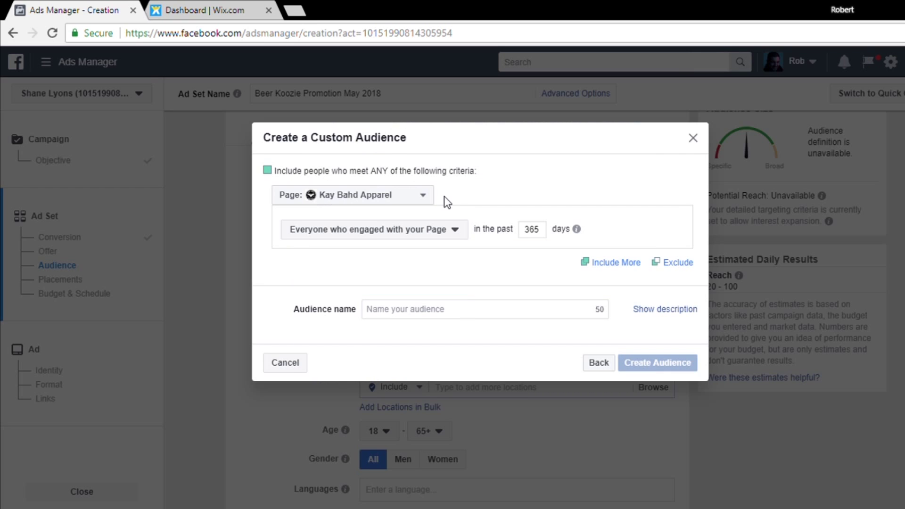
- Select the Kay Bahd Apparel page and include everyone who engaged with the Page
{"action": "left_click", "coordinate": [425, 197]}
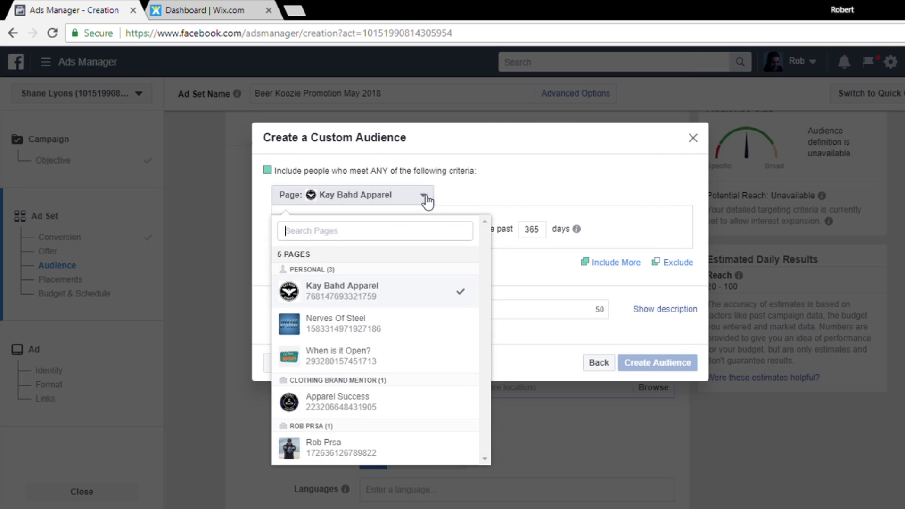
{"action": "left_click", "coordinate": [361, 298]}
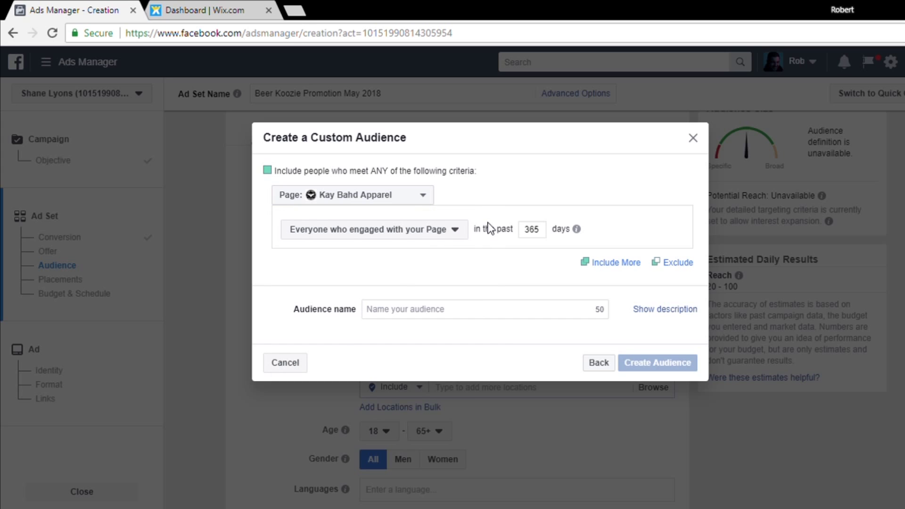
{"action": "left_click", "coordinate": [455, 240]}
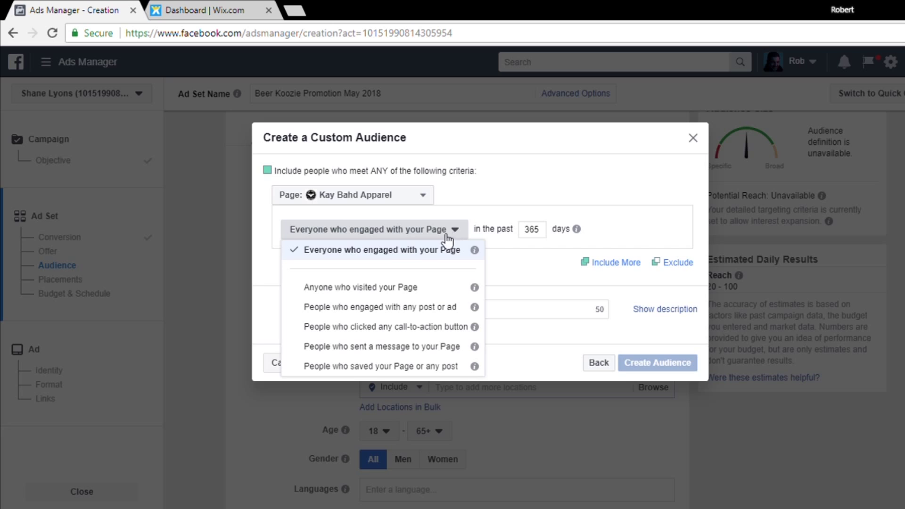
{"action": "left_click", "coordinate": [412, 257]}
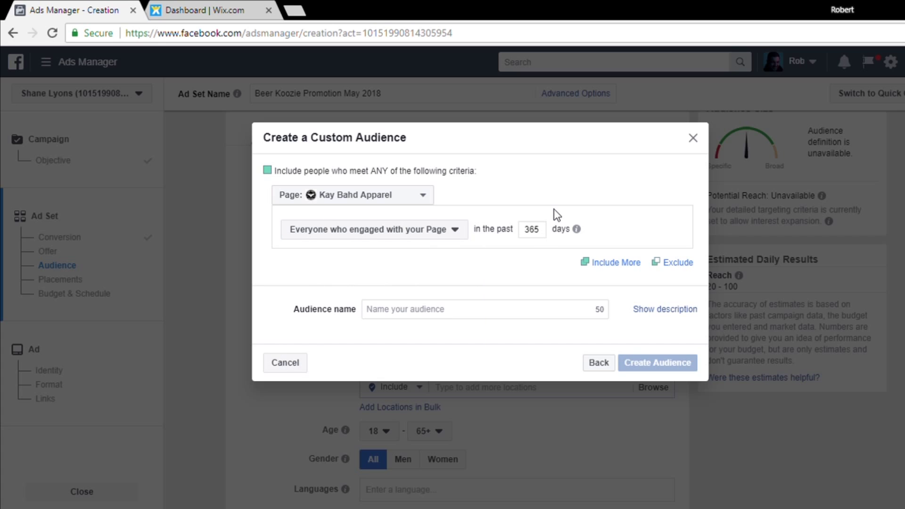
- Name the Page engagement audience "Facebook Page May 2018", create it, and return to the ad set
{"action": "left_click", "coordinate": [429, 310]}
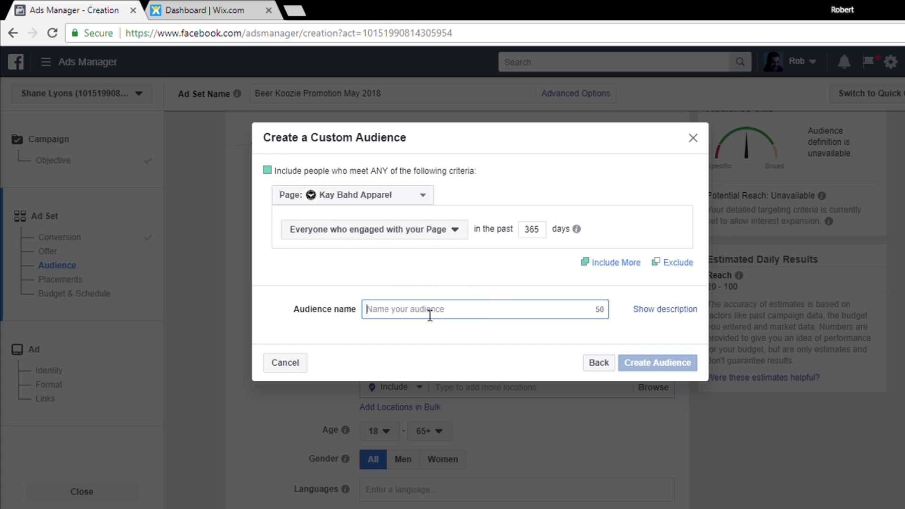
{"action": "type", "text": "Face"}
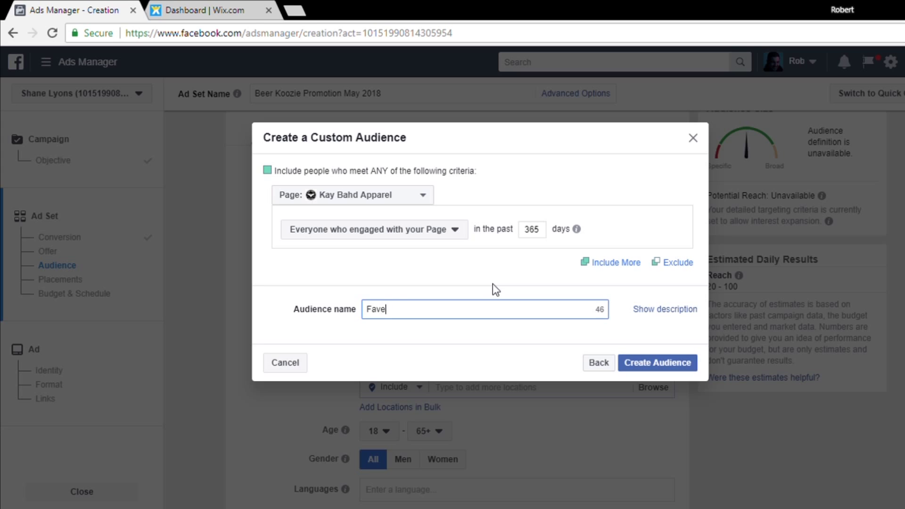
{"action": "type", "text": "book Page May 2018"}
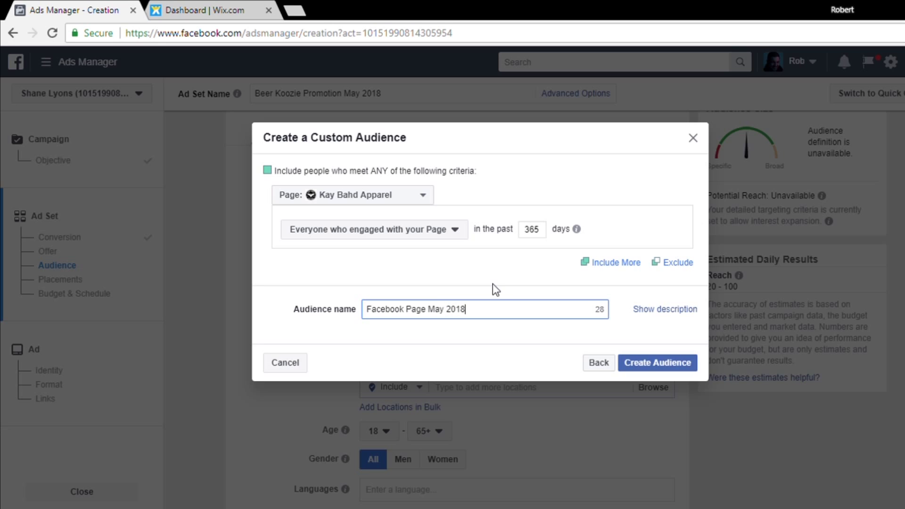
{"action": "left_click", "coordinate": [661, 367]}
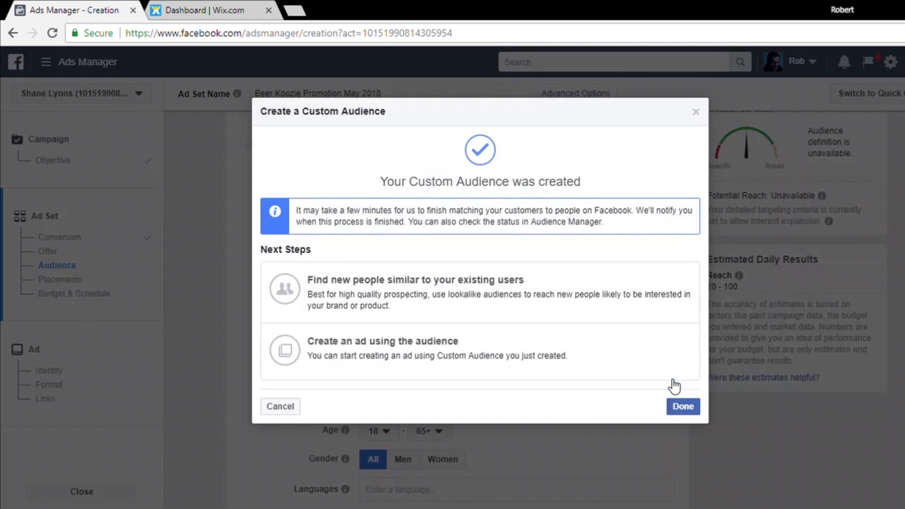
{"action": "left_click", "coordinate": [678, 405]}
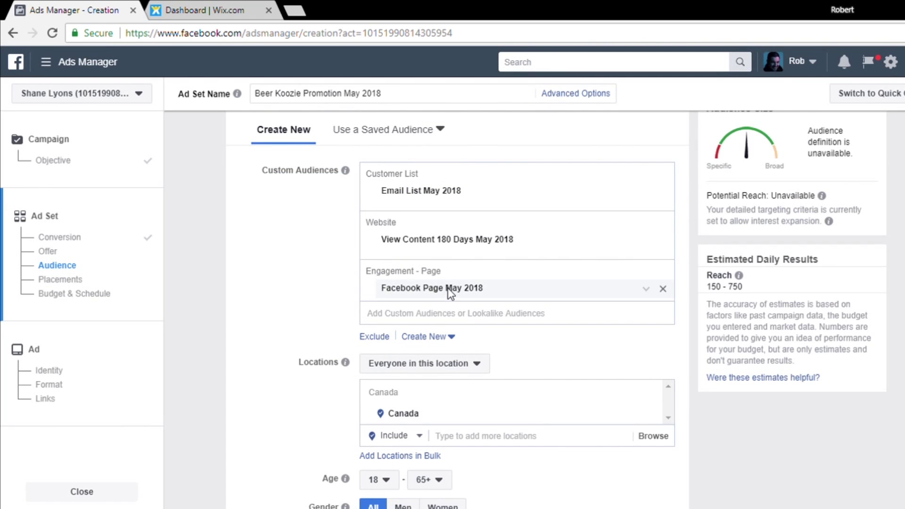
- Begin another new custom audience for the ad set, based on engagement with an Instagram business profile
{"action": "left_click", "coordinate": [430, 338]}
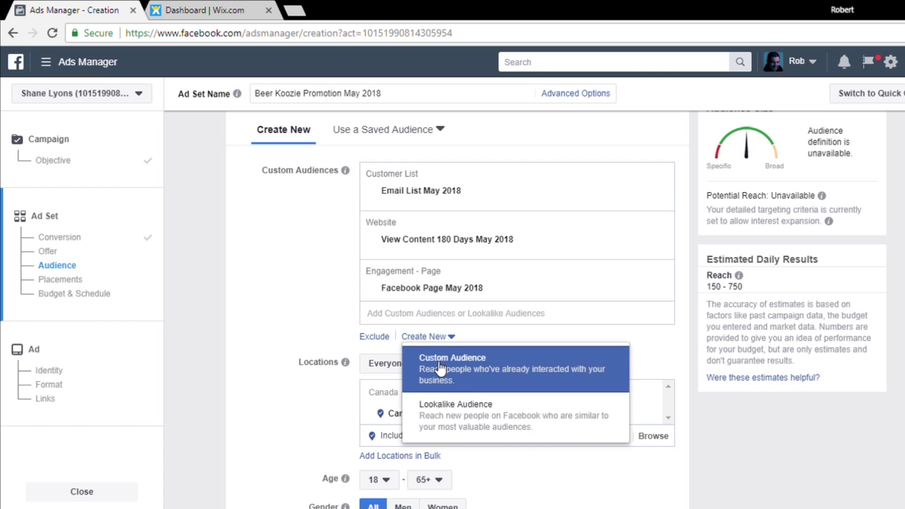
{"action": "left_click", "coordinate": [439, 368]}
{"action": "scroll", "coordinate": [439, 368], "scroll_direction": "down", "scroll_amount": 2}
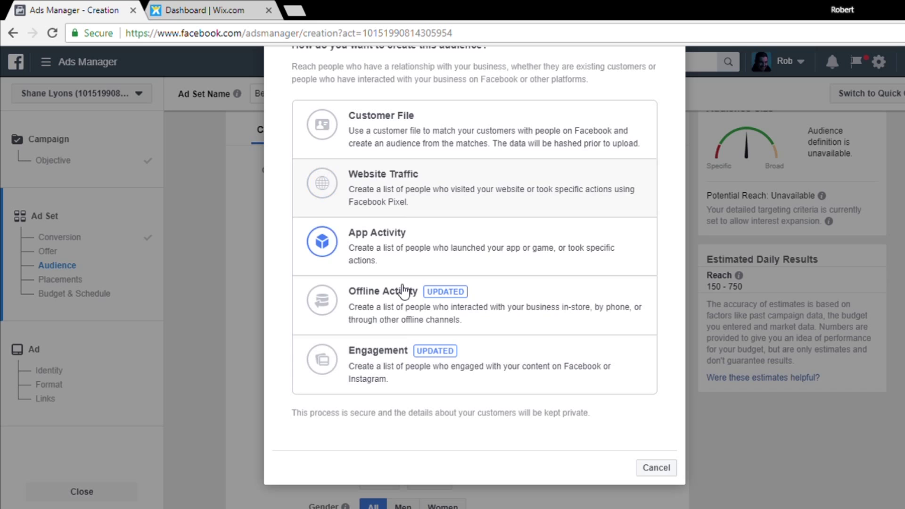
{"action": "left_click", "coordinate": [395, 365]}
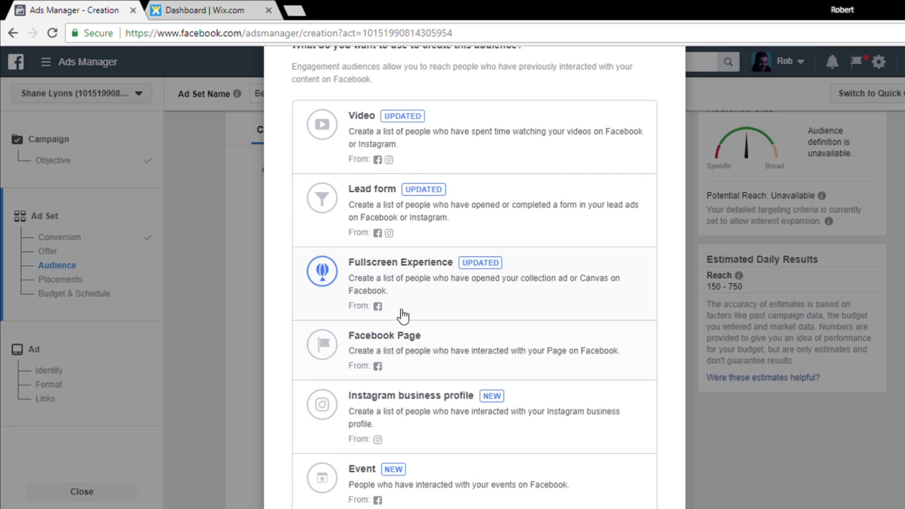
{"action": "scroll", "coordinate": [402, 317], "scroll_direction": "down", "scroll_amount": 2}
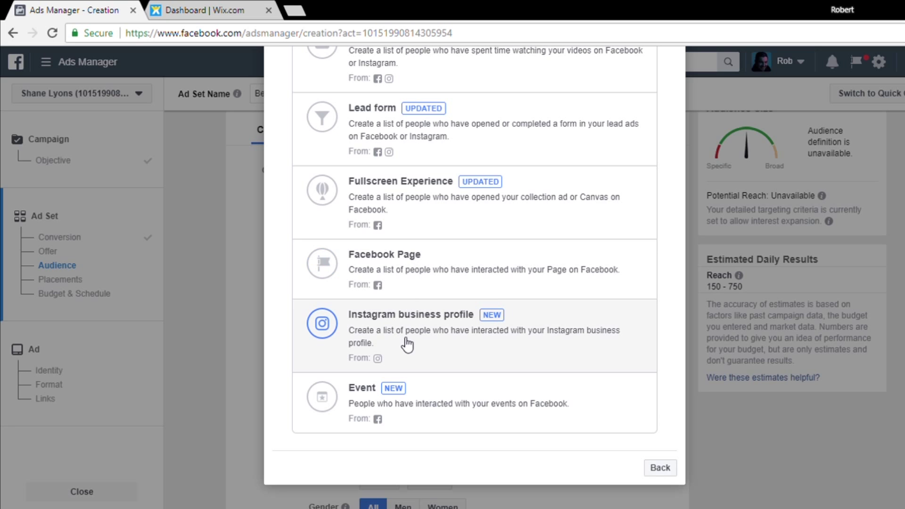
{"action": "left_click", "coordinate": [421, 348]}
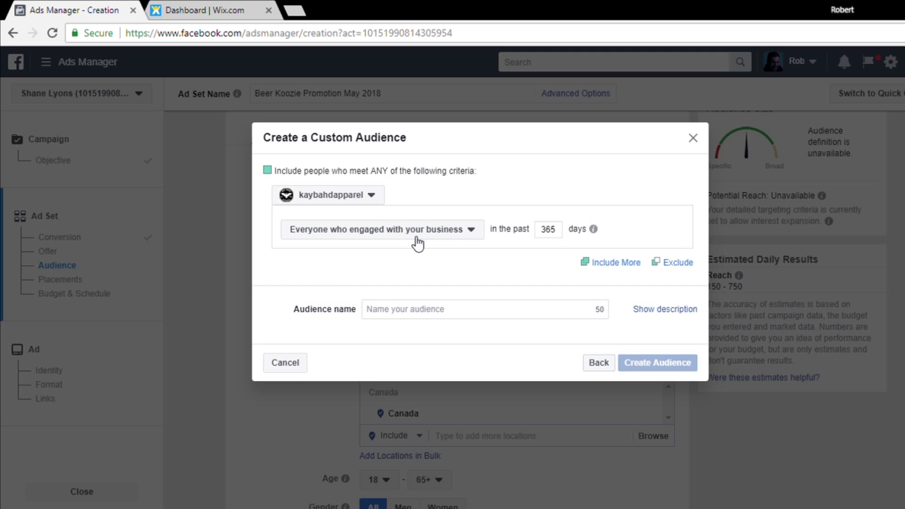
- Set the Instagram audience criteria to people who engaged with any post or ad in the past 180 days
{"action": "left_click", "coordinate": [473, 232]}
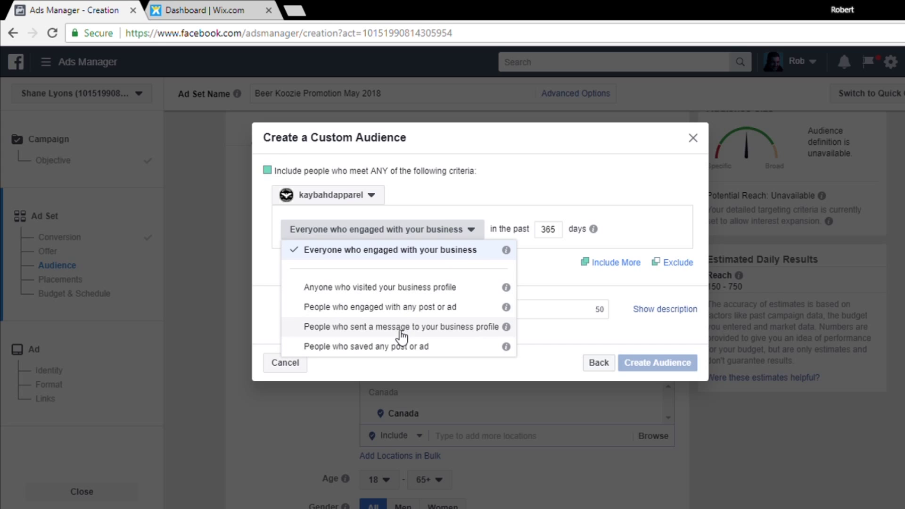
{"action": "left_click", "coordinate": [423, 312]}
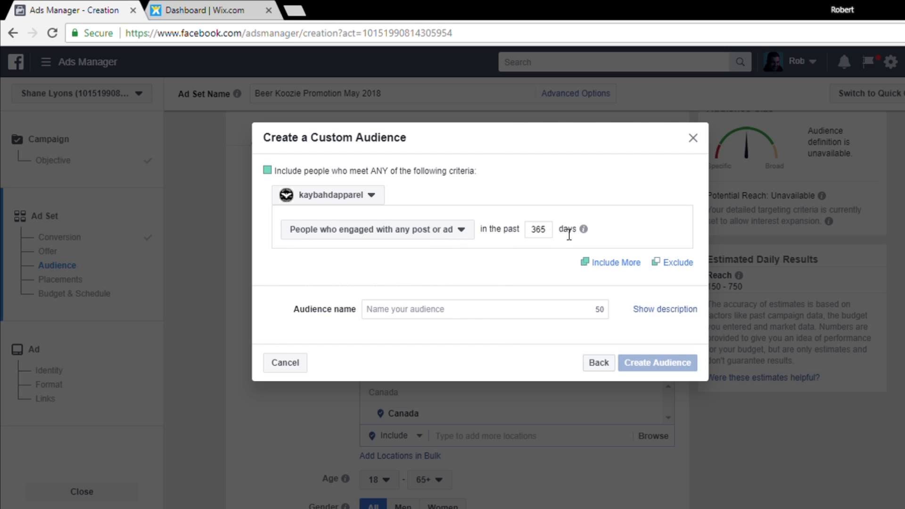
{"action": "mouse_move", "coordinate": [583, 230]}
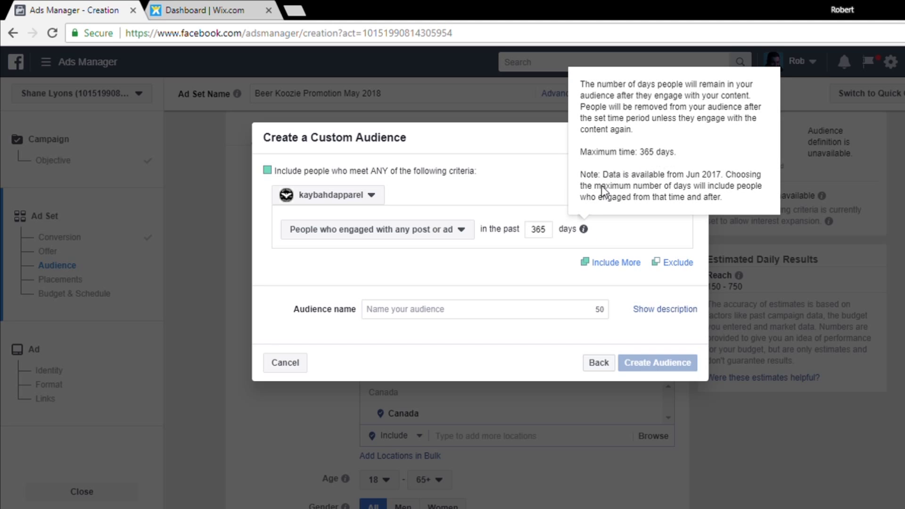
{"action": "left_click", "coordinate": [541, 229]}
{"action": "double_click", "coordinate": [552, 233]}
{"action": "type", "text": "180"}
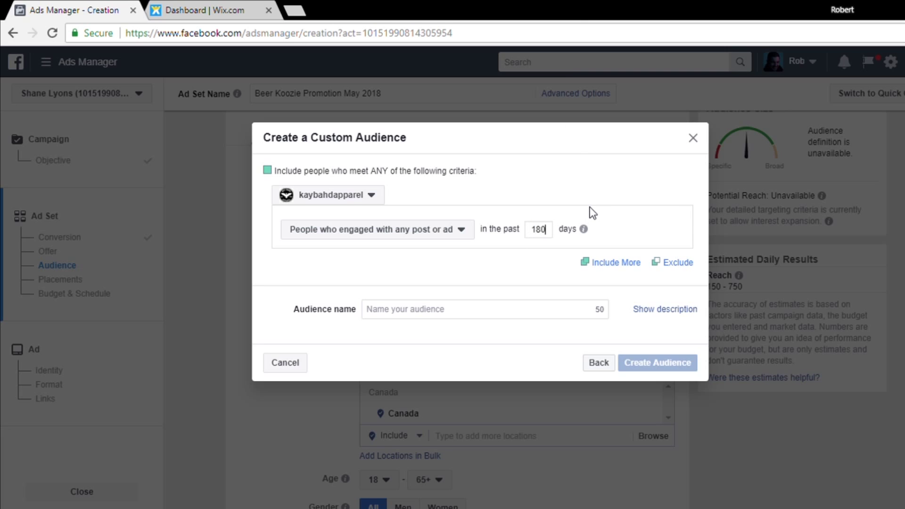
- Name the Instagram audience "Instagram Engagement May 2018", create it, and return to the ad set
{"action": "left_click", "coordinate": [413, 315]}
{"action": "type", "text": "In"}
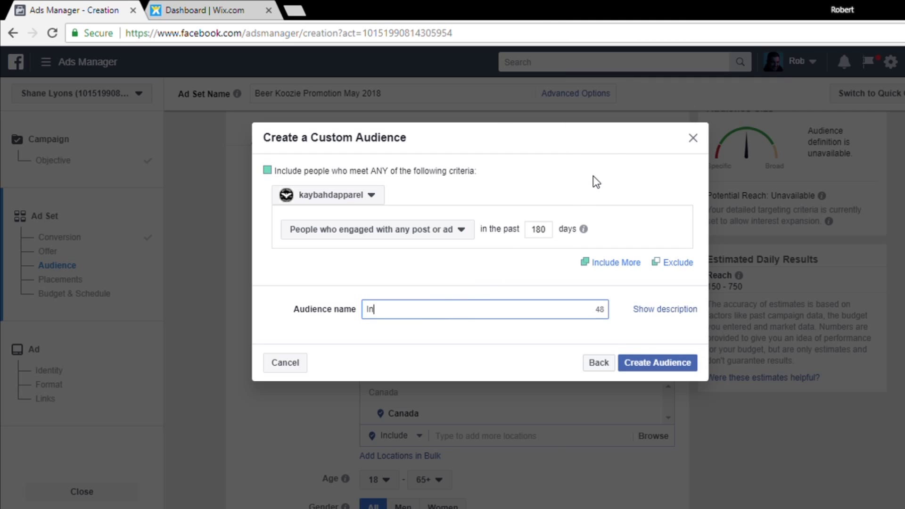
{"action": "type", "text": "stagram Engagement May 201"}
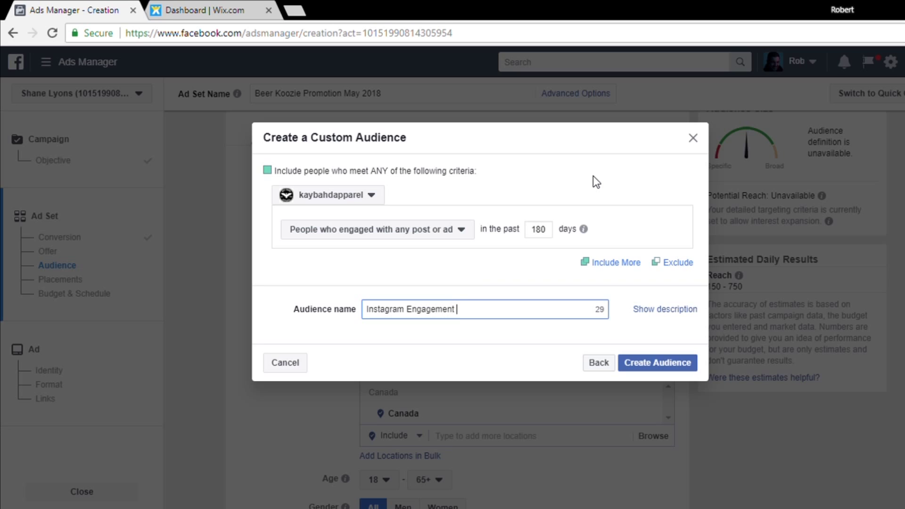
{"action": "type", "text": "8"}
{"action": "left_click", "coordinate": [511, 286]}
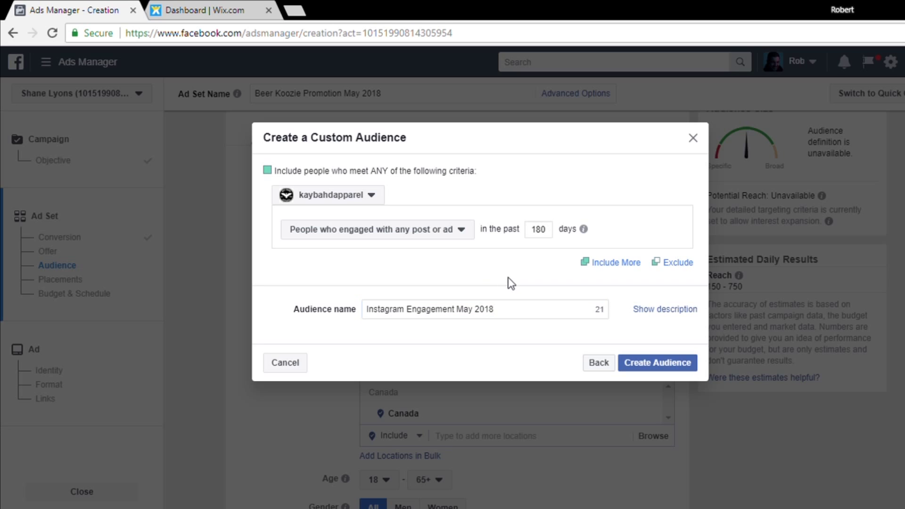
{"action": "left_click", "coordinate": [666, 371]}
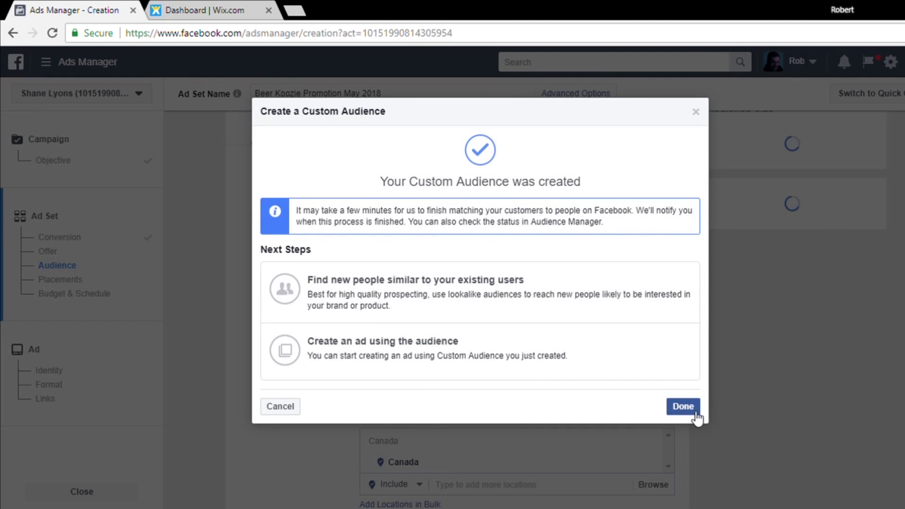
{"action": "left_click", "coordinate": [683, 407]}
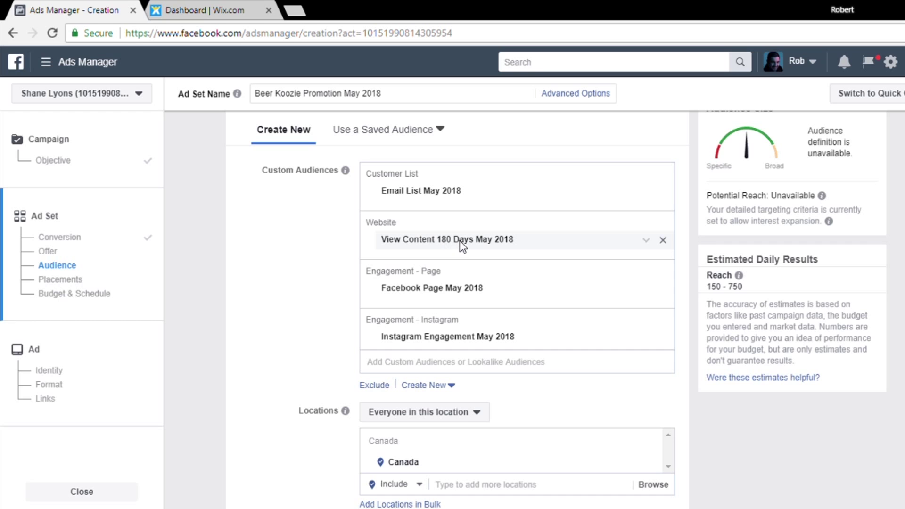
- Add the country United States to the ad set's included locations alongside Canada
{"action": "scroll", "coordinate": [454, 289], "scroll_direction": "down", "scroll_amount": 4}
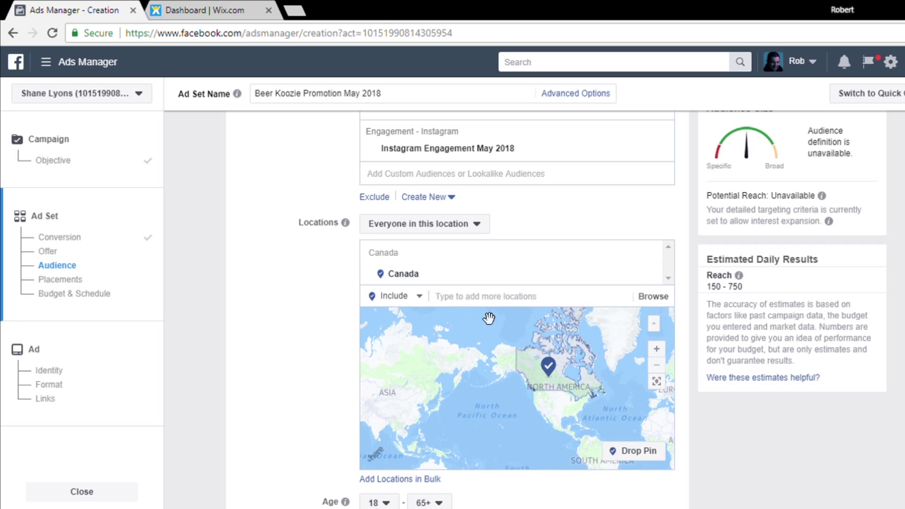
{"action": "left_click", "coordinate": [479, 302]}
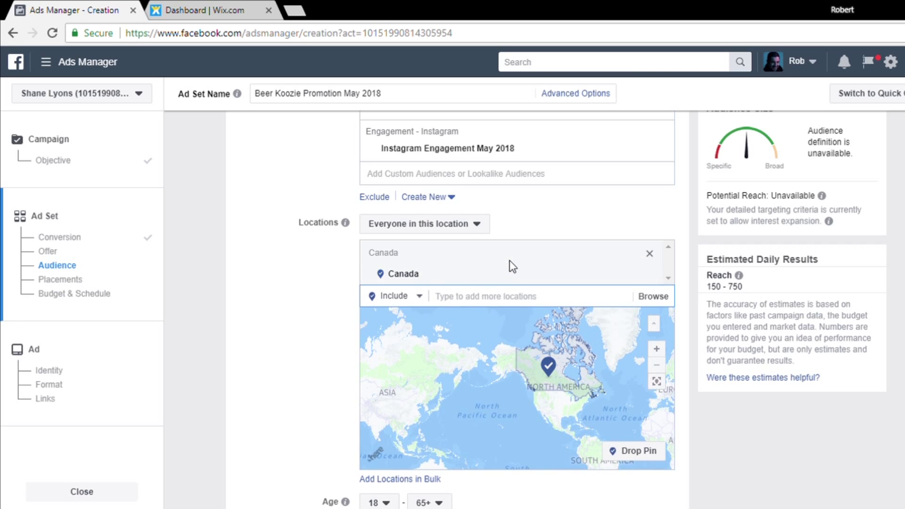
{"action": "type", "text": "United States"}
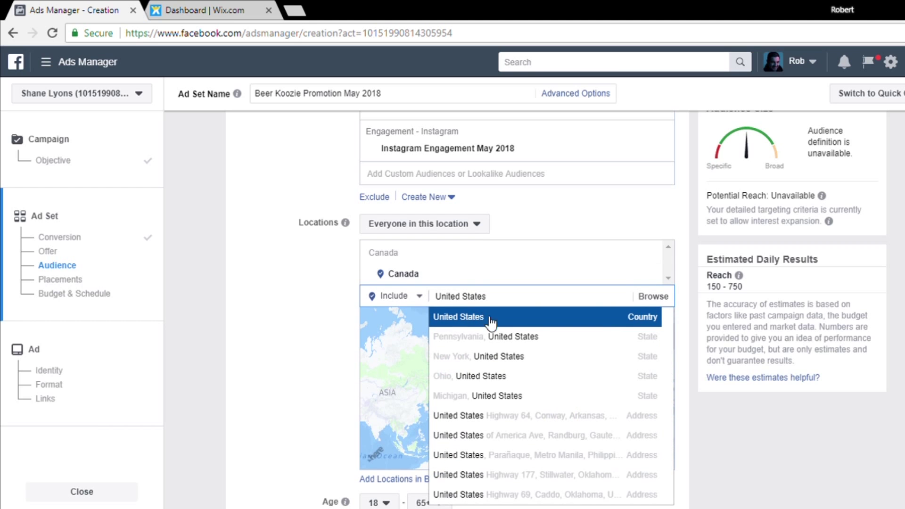
{"action": "left_click", "coordinate": [485, 320]}
{"action": "scroll", "coordinate": [401, 301], "scroll_direction": "up", "scroll_amount": 4}
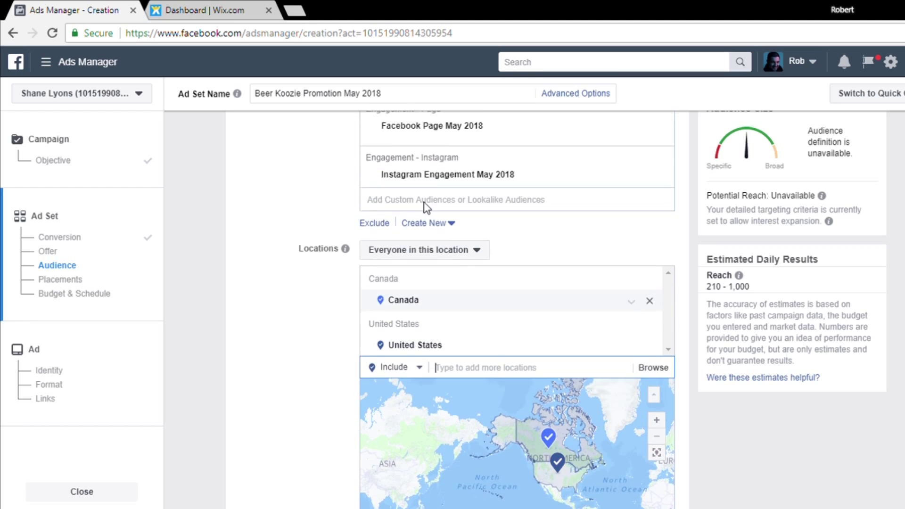
{"action": "scroll", "coordinate": [405, 283], "scroll_direction": "down", "scroll_amount": 4}
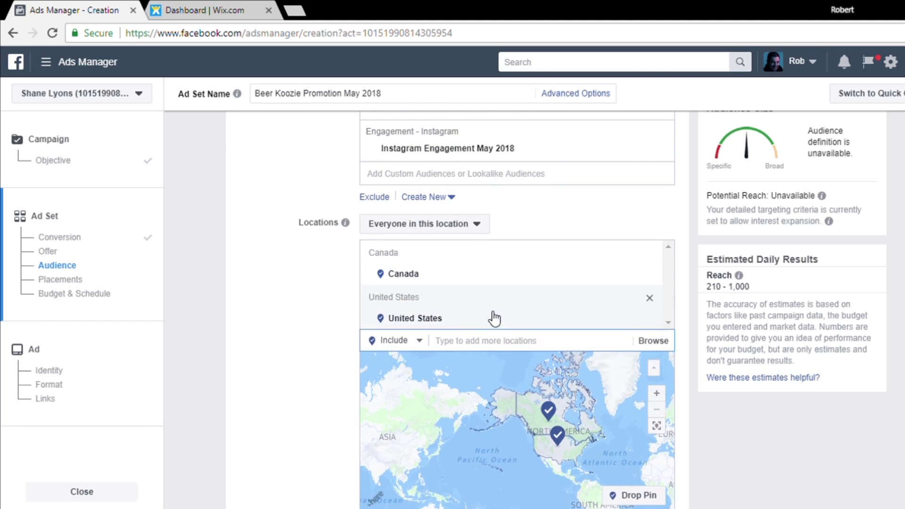
- Set the ad set's target age range to 24–35
{"action": "scroll", "coordinate": [462, 333], "scroll_direction": "down", "scroll_amount": 6}
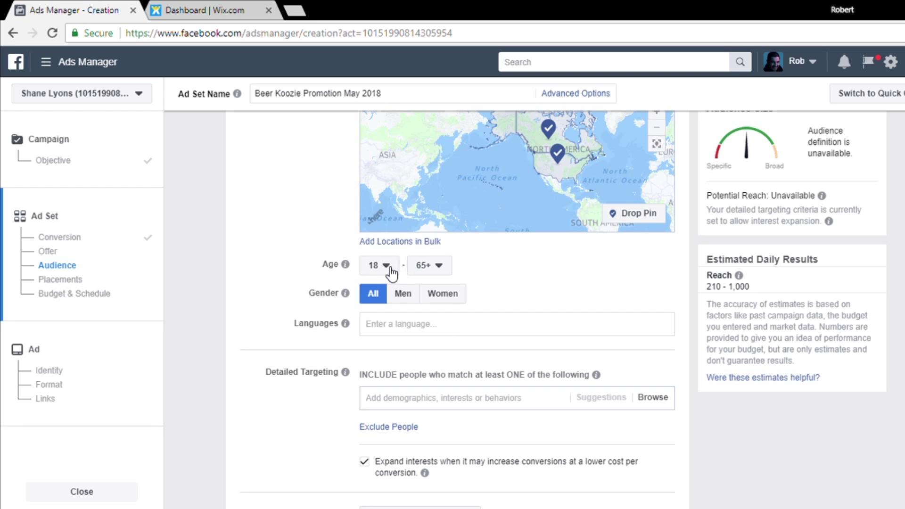
{"action": "left_click", "coordinate": [391, 272]}
{"action": "scroll", "coordinate": [384, 377], "scroll_direction": "down", "scroll_amount": 2}
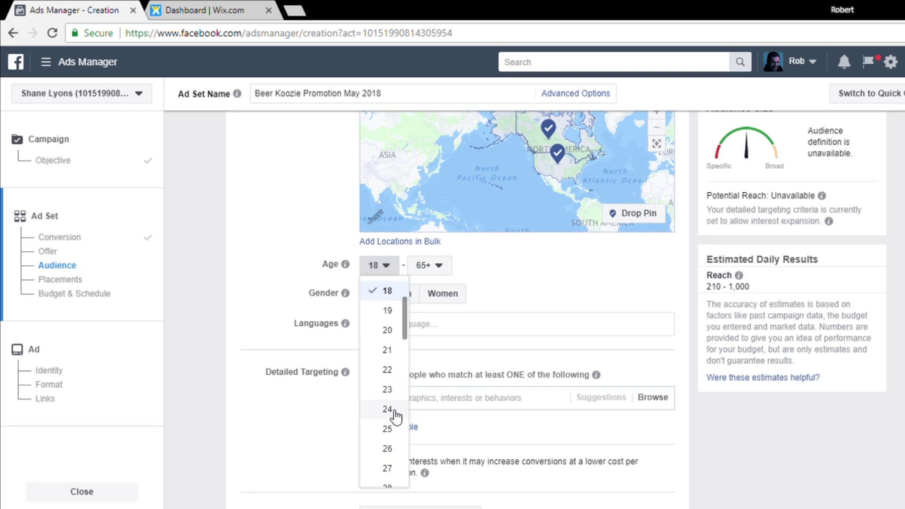
{"action": "left_click", "coordinate": [394, 410]}
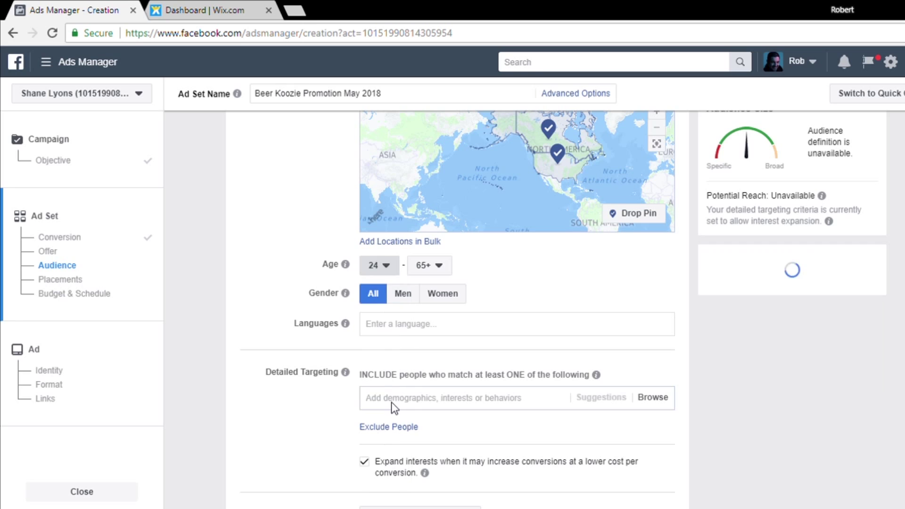
{"action": "left_click", "coordinate": [442, 267]}
{"action": "scroll", "coordinate": [427, 377], "scroll_direction": "up", "scroll_amount": 6}
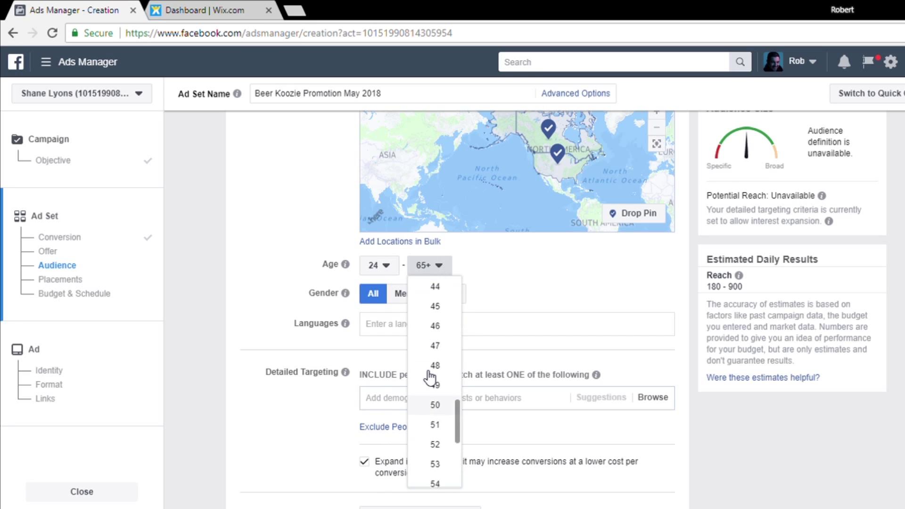
{"action": "scroll", "coordinate": [431, 375], "scroll_direction": "up", "scroll_amount": 4}
{"action": "left_click", "coordinate": [443, 361]}
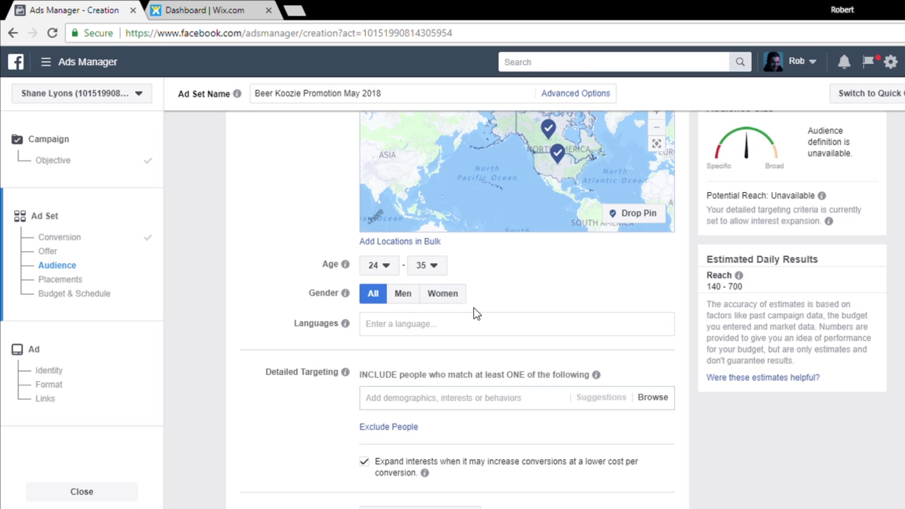
- Include Facebook Feeds in the ad set's placements and review the other platform placements
{"action": "scroll", "coordinate": [515, 313], "scroll_direction": "down", "scroll_amount": 2}
{"action": "scroll", "coordinate": [471, 344], "scroll_direction": "down", "scroll_amount": 2}
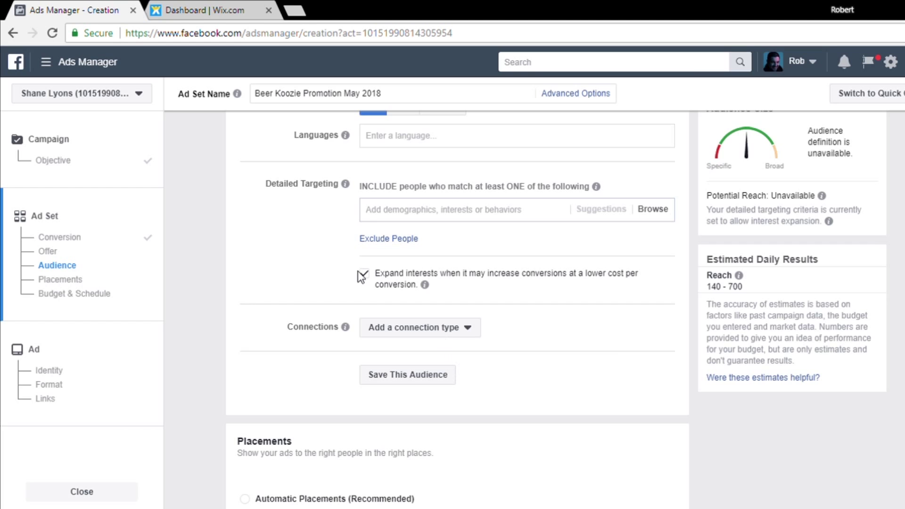
{"action": "scroll", "coordinate": [299, 285], "scroll_direction": "down", "scroll_amount": 4}
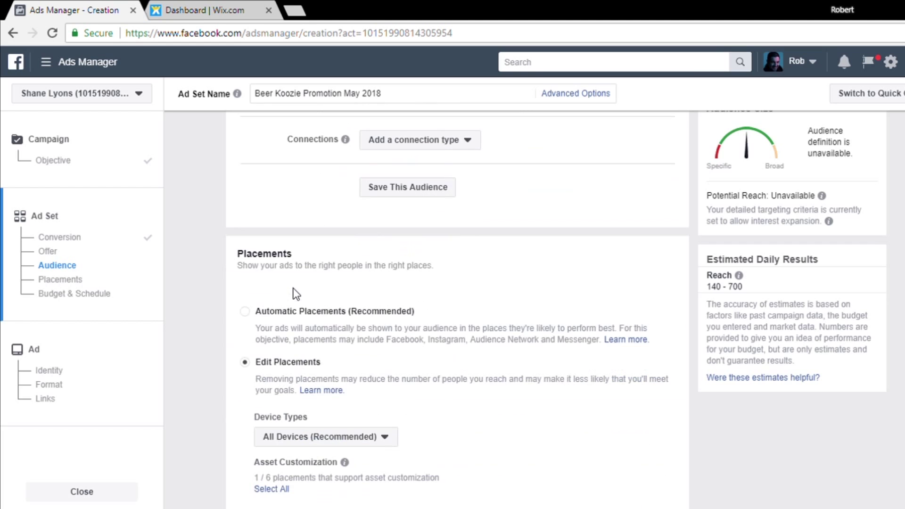
{"action": "scroll", "coordinate": [293, 285], "scroll_direction": "down", "scroll_amount": 8}
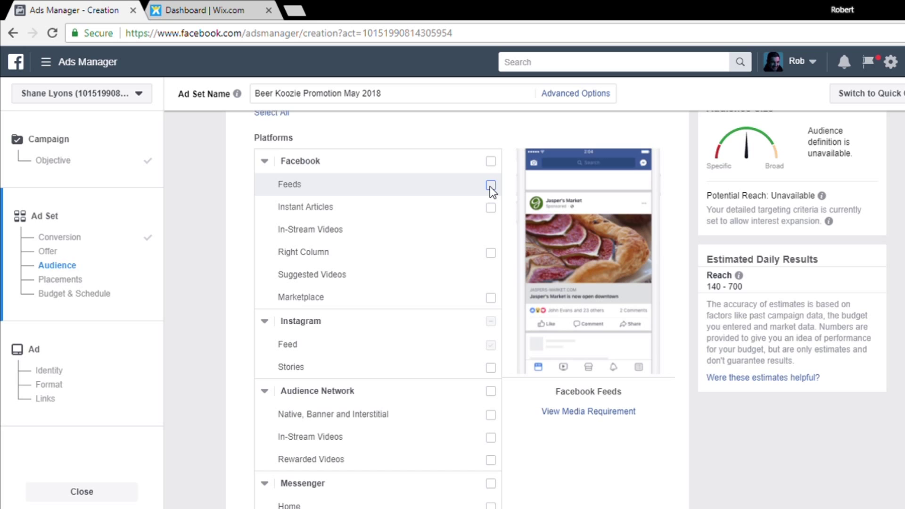
{"action": "left_click", "coordinate": [490, 186]}
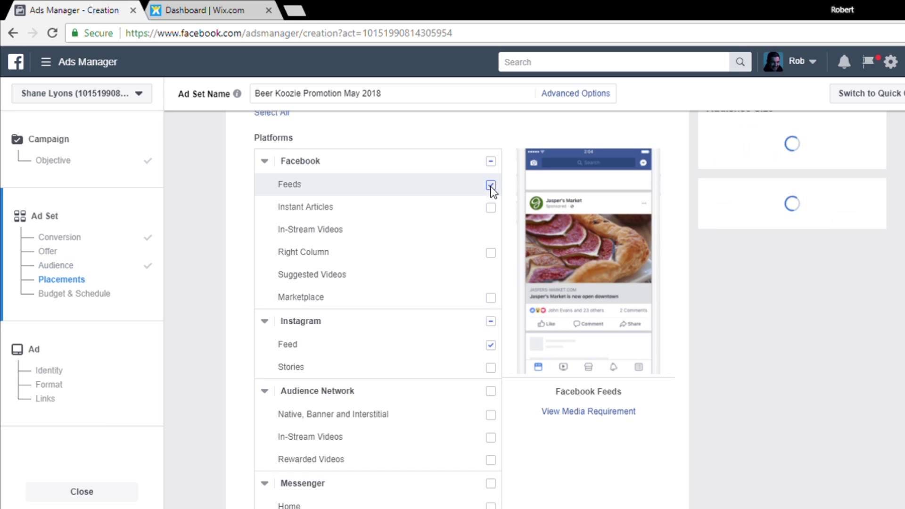
{"action": "scroll", "coordinate": [414, 249], "scroll_direction": "down", "scroll_amount": 2}
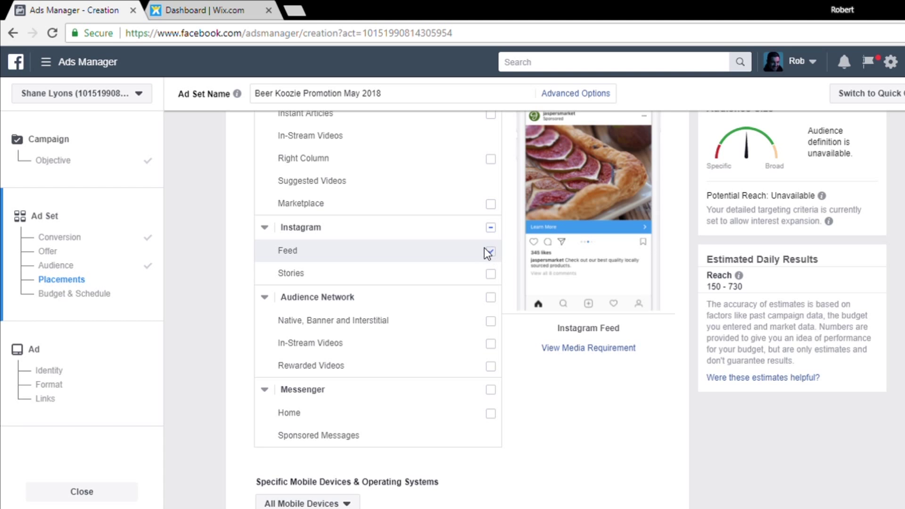
{"action": "scroll", "coordinate": [366, 254], "scroll_direction": "up", "scroll_amount": 4}
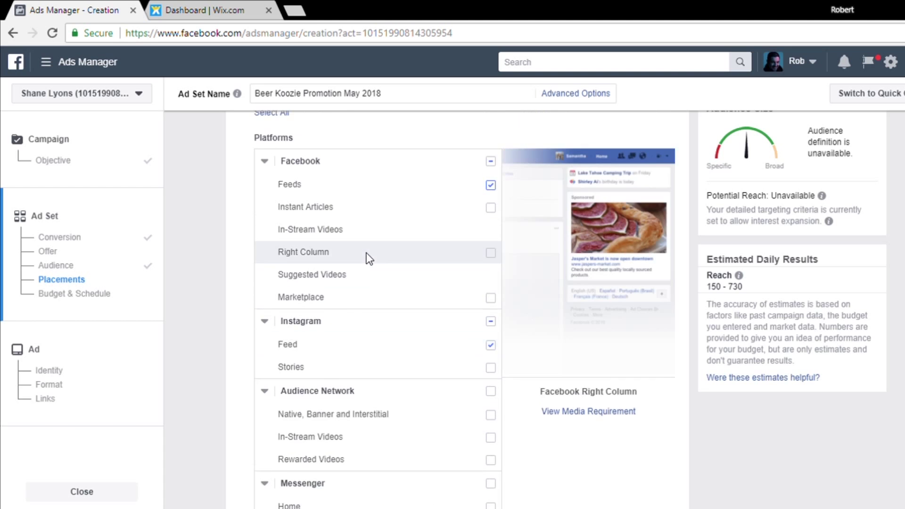
- Set the ad set's lifetime budget to $50
{"action": "scroll", "coordinate": [424, 266], "scroll_direction": "down", "scroll_amount": 2}
{"action": "scroll", "coordinate": [432, 276], "scroll_direction": "down", "scroll_amount": 6}
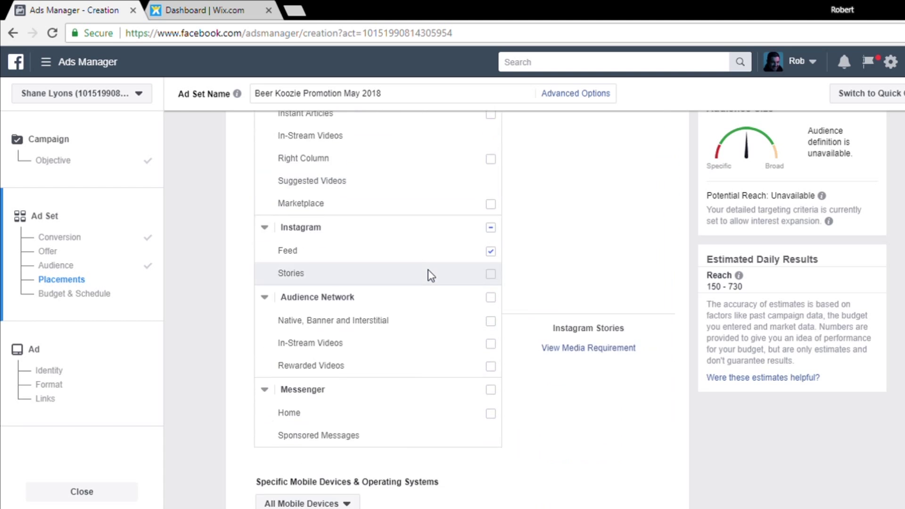
{"action": "scroll", "coordinate": [432, 276], "scroll_direction": "down", "scroll_amount": 4}
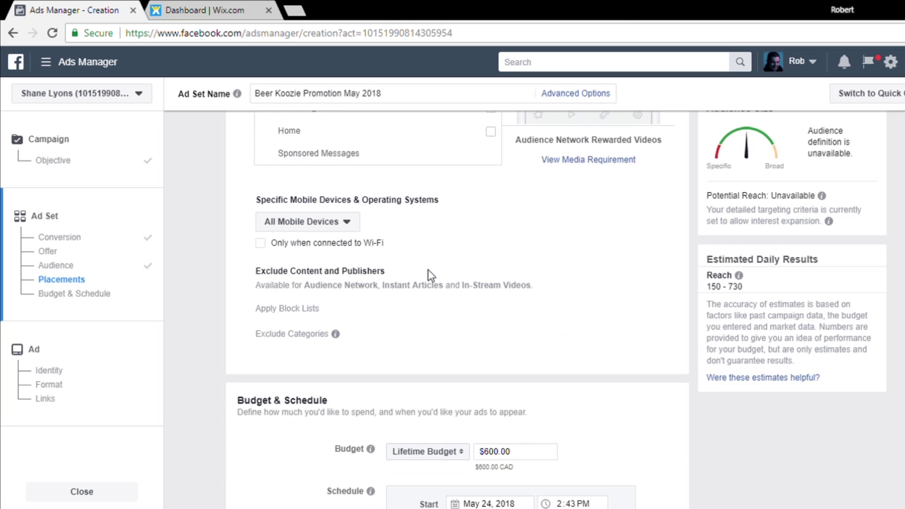
{"action": "scroll", "coordinate": [432, 275], "scroll_direction": "down", "scroll_amount": 2}
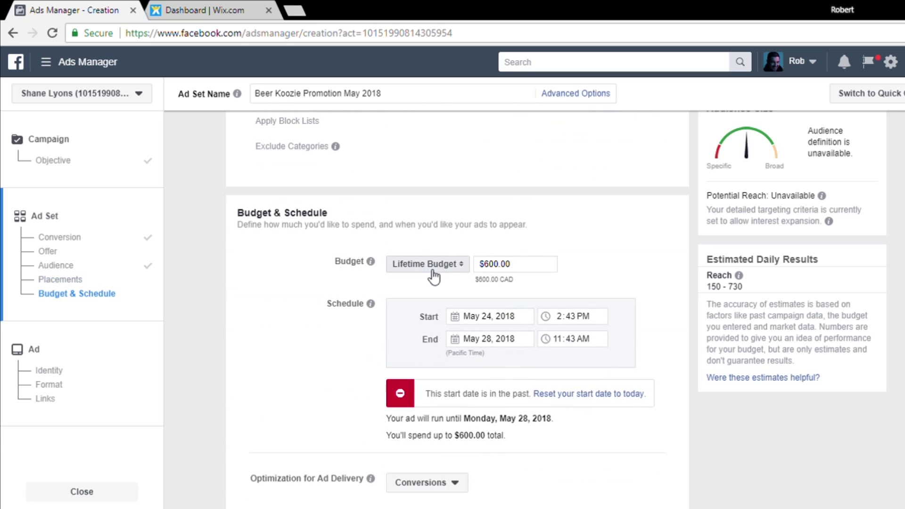
{"action": "scroll", "coordinate": [434, 277], "scroll_direction": "down", "scroll_amount": 2}
{"action": "left_click_drag", "start_coordinate": [523, 179], "coordinate": [495, 176]}
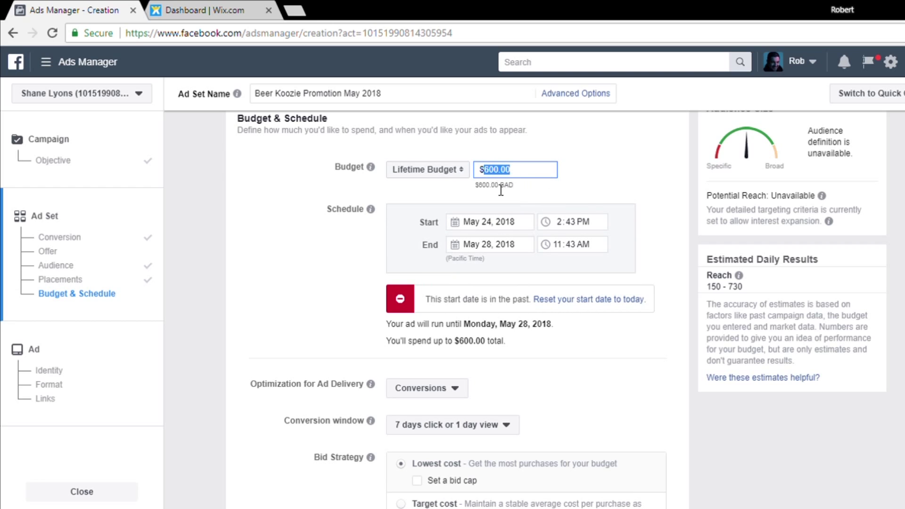
{"action": "type", "text": "50"}
{"action": "key", "text": "Tab"}
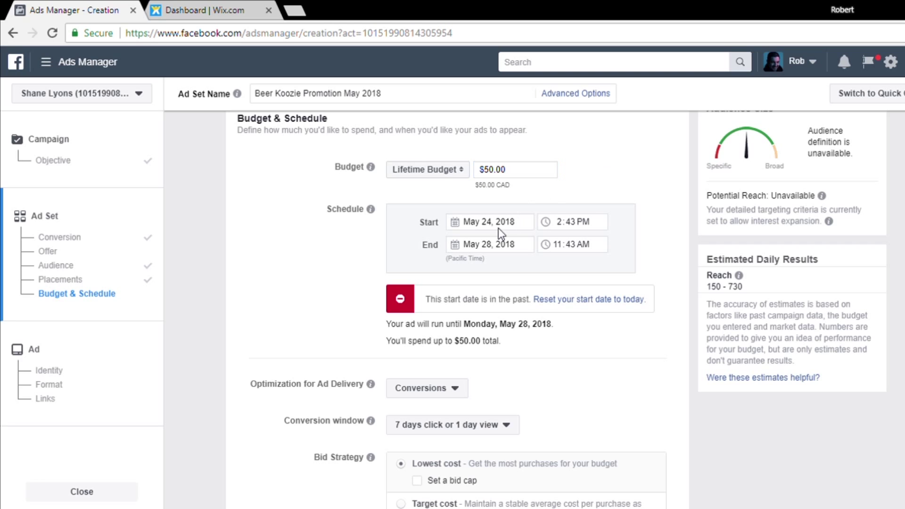
- Set the ad set's schedule to end on May 27, 2018
{"action": "left_click", "coordinate": [454, 220]}
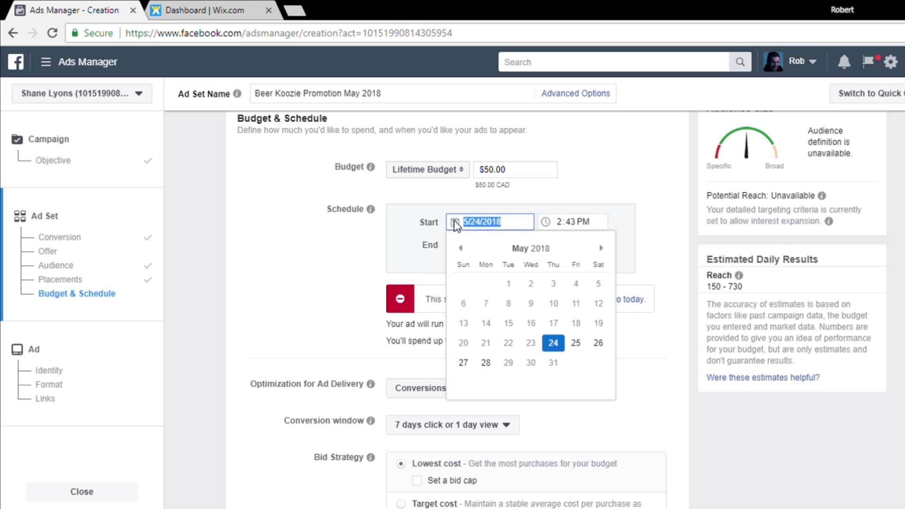
{"action": "left_click", "coordinate": [457, 245]}
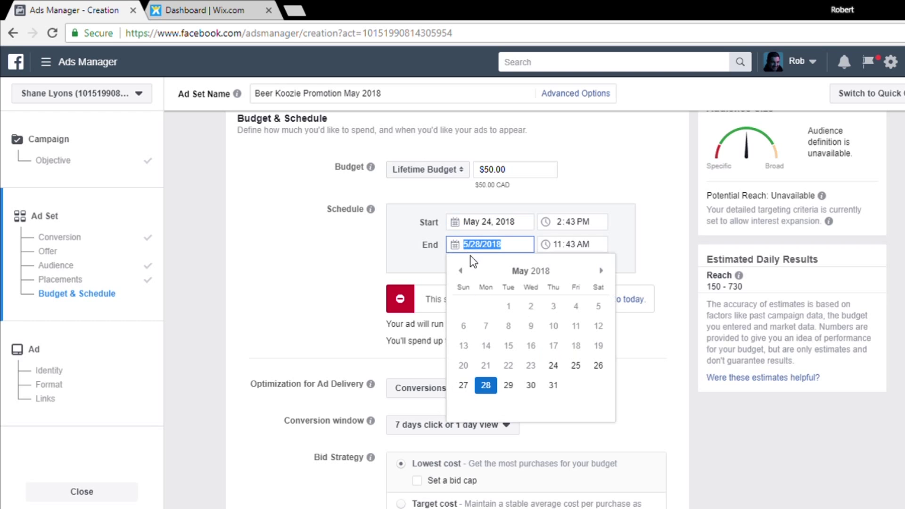
{"action": "left_click", "coordinate": [468, 387]}
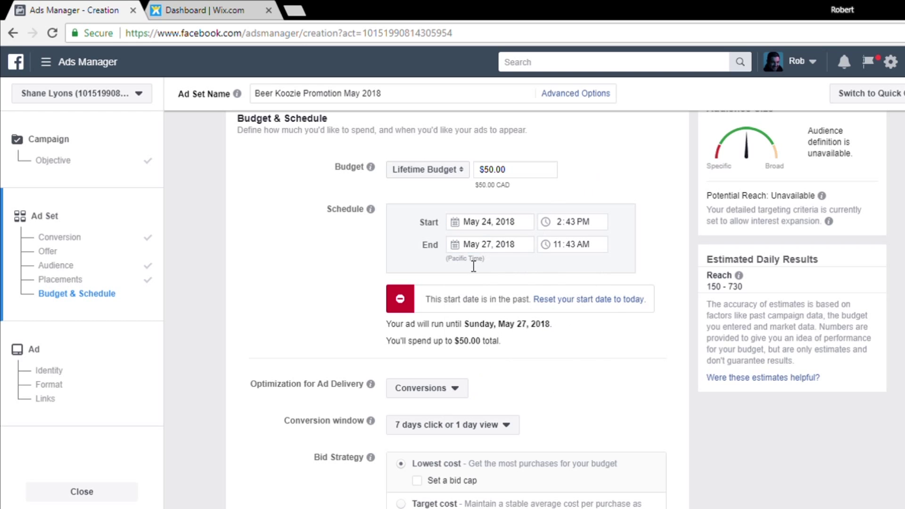
- Set the schedule's start time to 11:00 PM and its end time to 8:00 PM
{"action": "left_click", "coordinate": [561, 223]}
{"action": "type", "text": "600"}
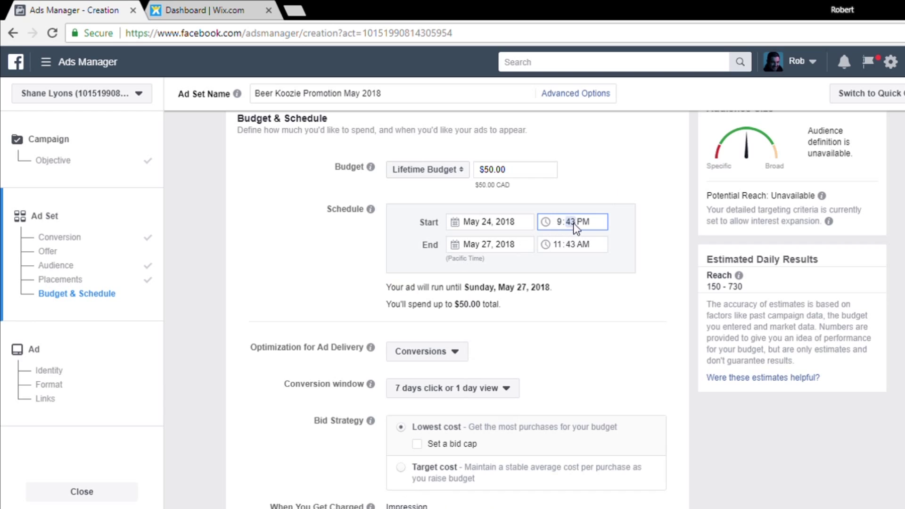
{"action": "type", "text": "11"}
{"action": "left_click", "coordinate": [558, 245]}
{"action": "type", "text": "9"}
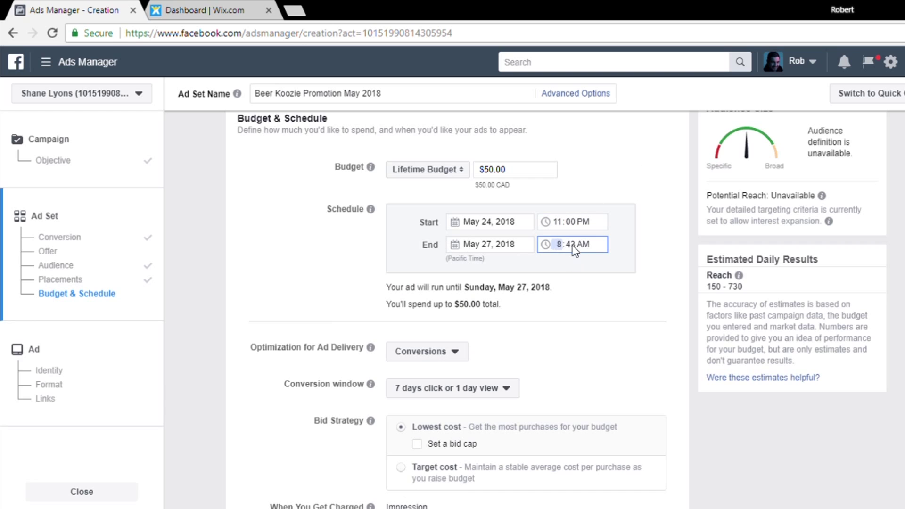
{"action": "type", "text": "p"}
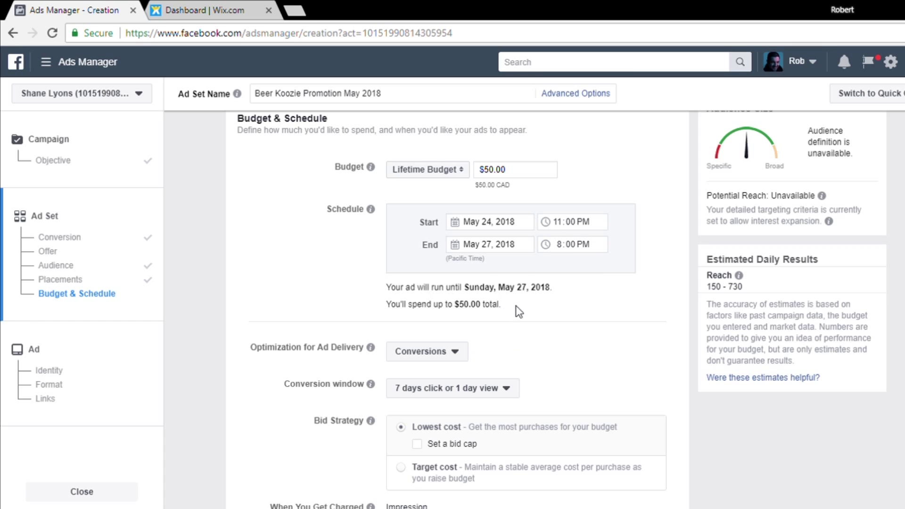
- Review the delivery optimization and bid strategy options, keep them as they are, and continue to the ad setup
{"action": "scroll", "coordinate": [547, 320], "scroll_direction": "down", "scroll_amount": 2}
{"action": "scroll", "coordinate": [547, 319], "scroll_direction": "down", "scroll_amount": 2}
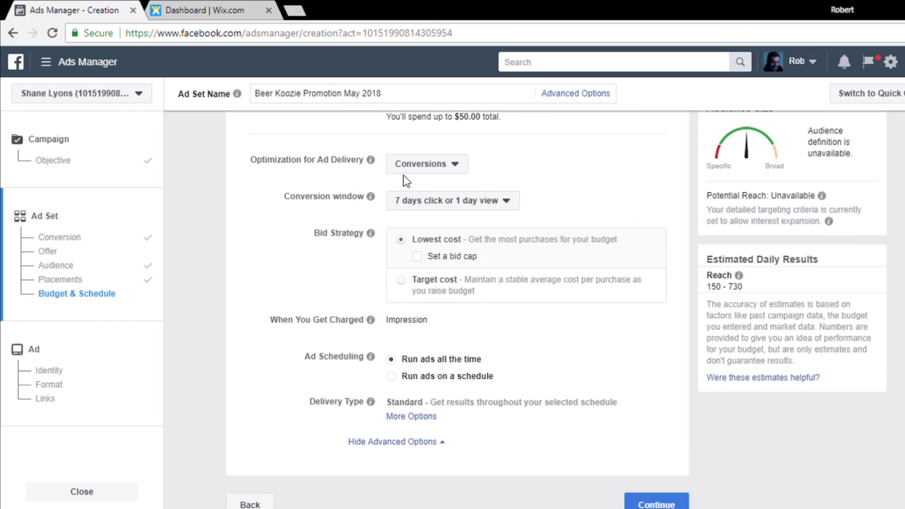
{"action": "mouse_move", "coordinate": [384, 250]}
{"action": "scroll", "coordinate": [386, 279], "scroll_direction": "down", "scroll_amount": 1}
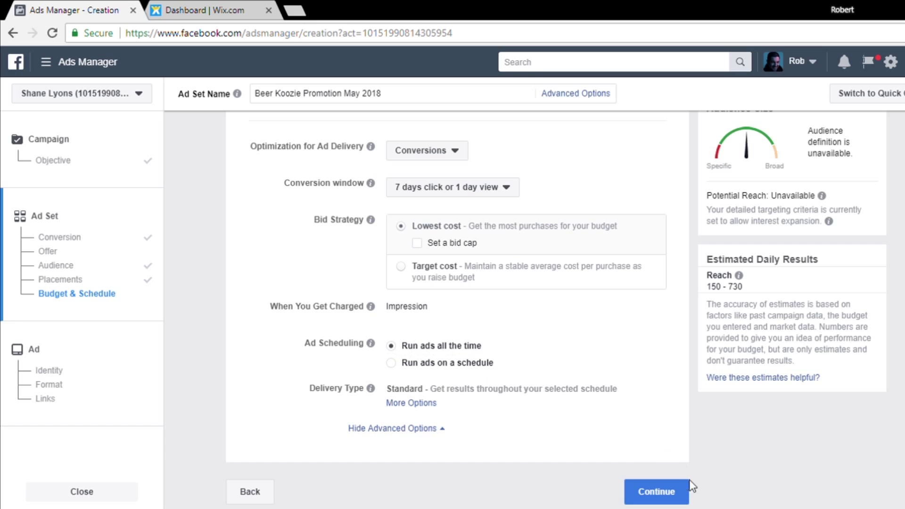
{"action": "left_click", "coordinate": [660, 492]}
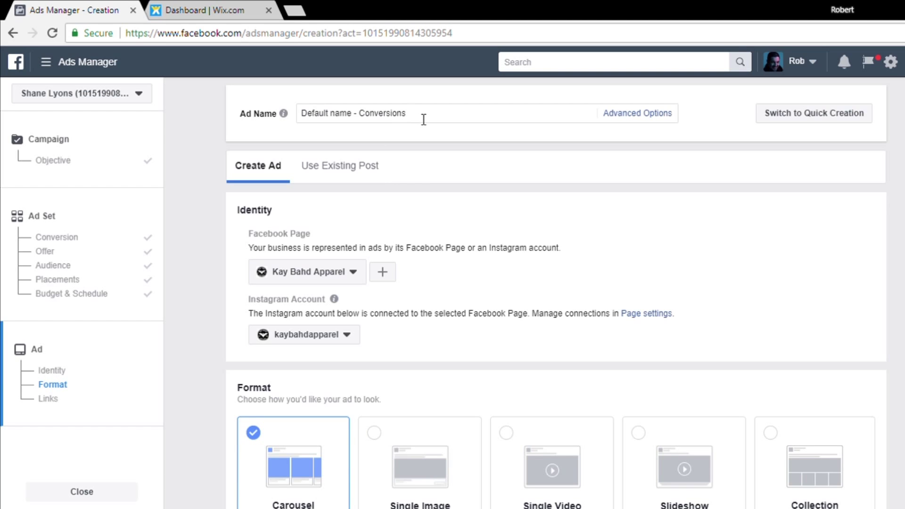
- Name the ad "Beer Koozies May 2018"
{"action": "left_click_drag", "start_coordinate": [425, 119], "coordinate": [296, 126]}
{"action": "type", "text": "B"}
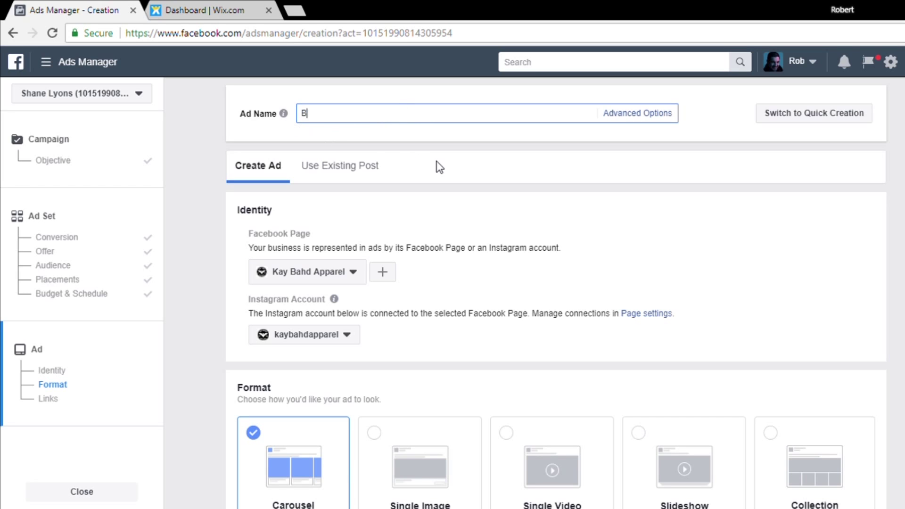
{"action": "type", "text": "eer Koozies May 2018"}
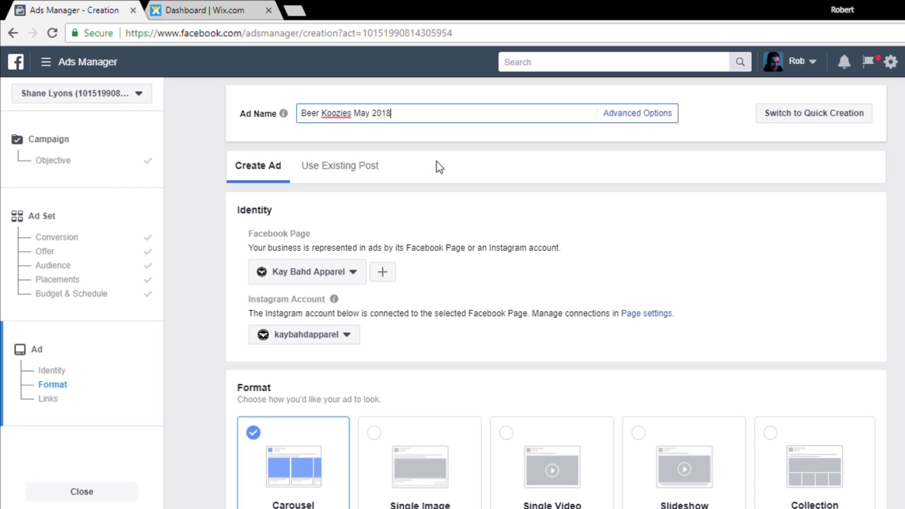
{"action": "left_click", "coordinate": [452, 162]}
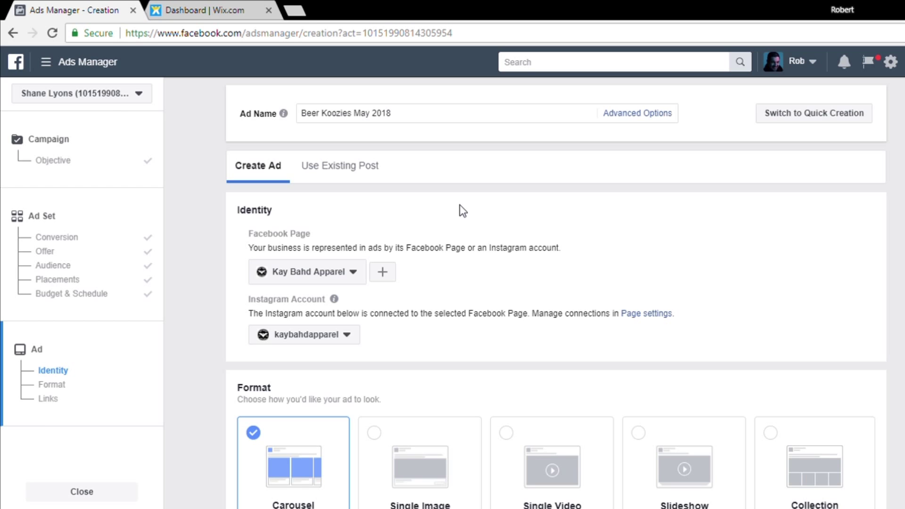
- Choose Single Image as the ad's format
{"action": "scroll", "coordinate": [295, 273], "scroll_direction": "down", "scroll_amount": 2}
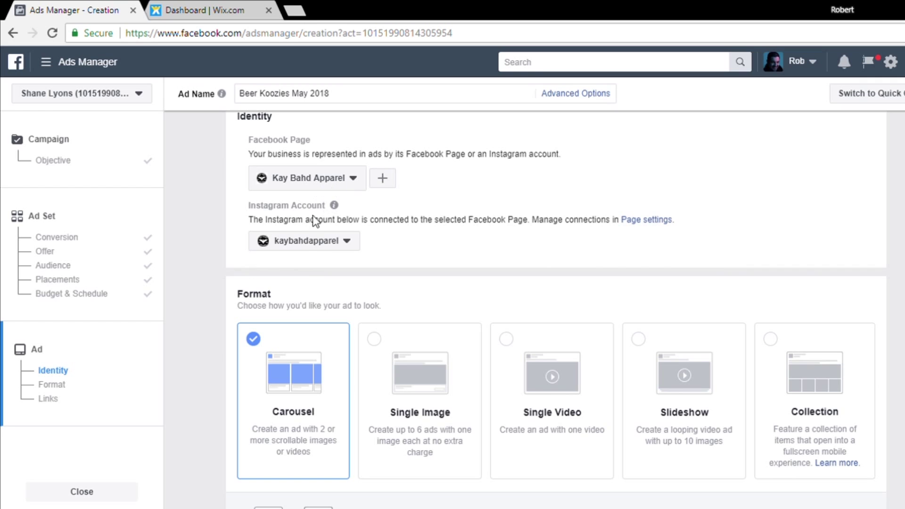
{"action": "scroll", "coordinate": [336, 248], "scroll_direction": "down", "scroll_amount": 2}
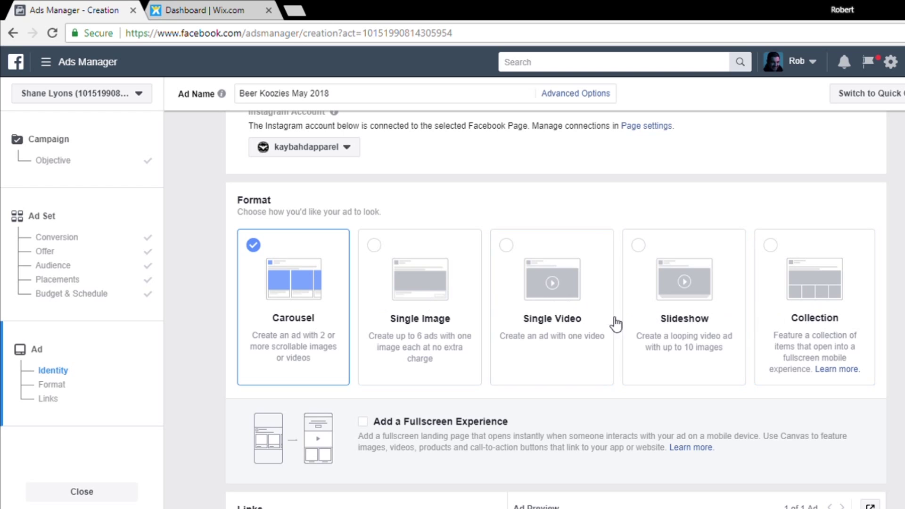
{"action": "left_click", "coordinate": [421, 296]}
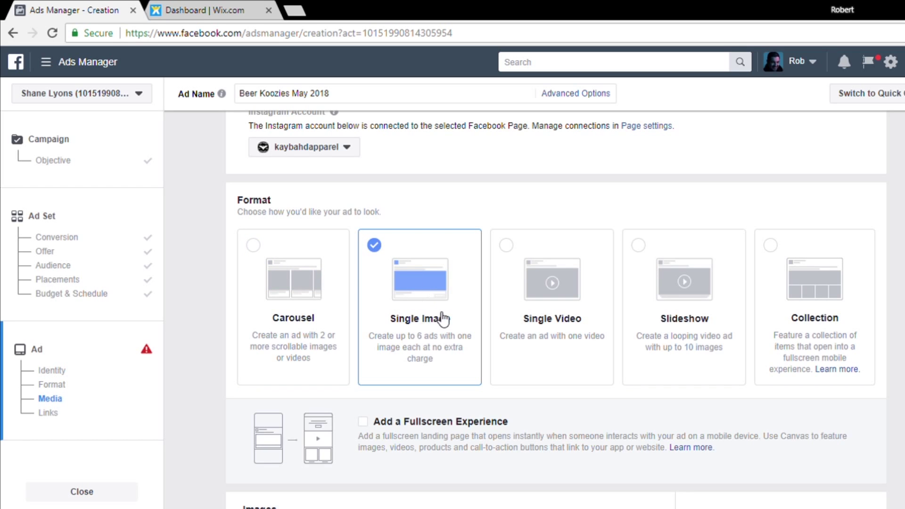
- Add the 1200 × 628 "Free Beer Koozies Until May 27th" image to the ad
{"action": "scroll", "coordinate": [442, 319], "scroll_direction": "down", "scroll_amount": 2}
{"action": "scroll", "coordinate": [439, 317], "scroll_direction": "down", "scroll_amount": 2}
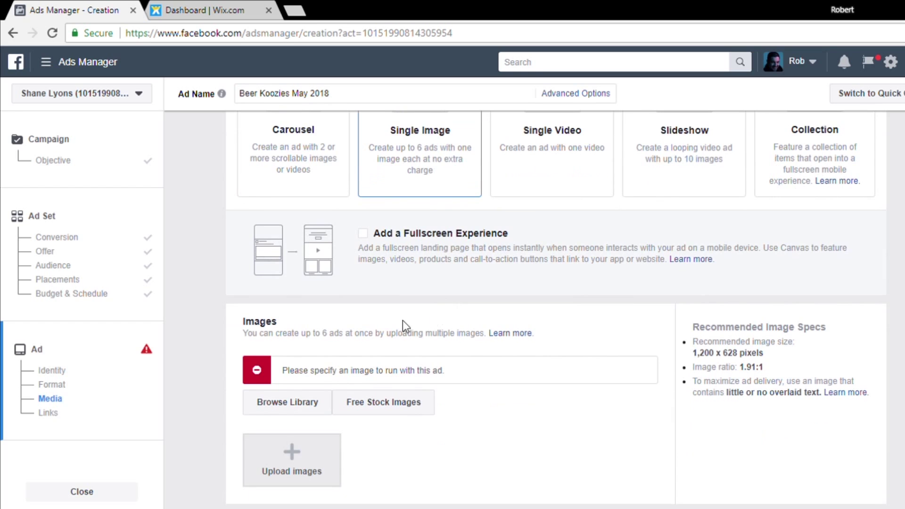
{"action": "scroll", "coordinate": [356, 315], "scroll_direction": "down", "scroll_amount": 3}
{"action": "scroll", "coordinate": [326, 297], "scroll_direction": "down", "scroll_amount": 3}
{"action": "scroll", "coordinate": [325, 301], "scroll_direction": "up", "scroll_amount": 2}
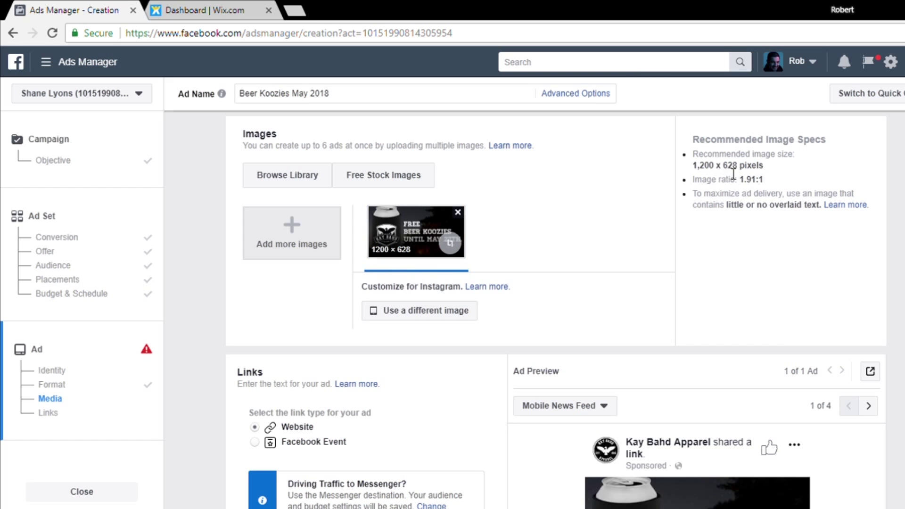
- Preview the ad as it appears in the Desktop News Feed
{"action": "scroll", "coordinate": [502, 304], "scroll_direction": "down", "scroll_amount": 6}
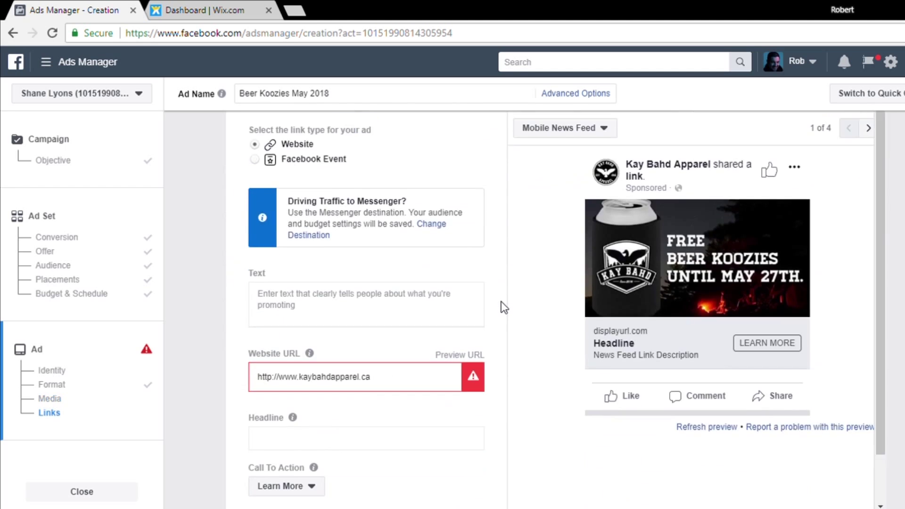
{"action": "scroll", "coordinate": [518, 283], "scroll_direction": "up", "scroll_amount": 2}
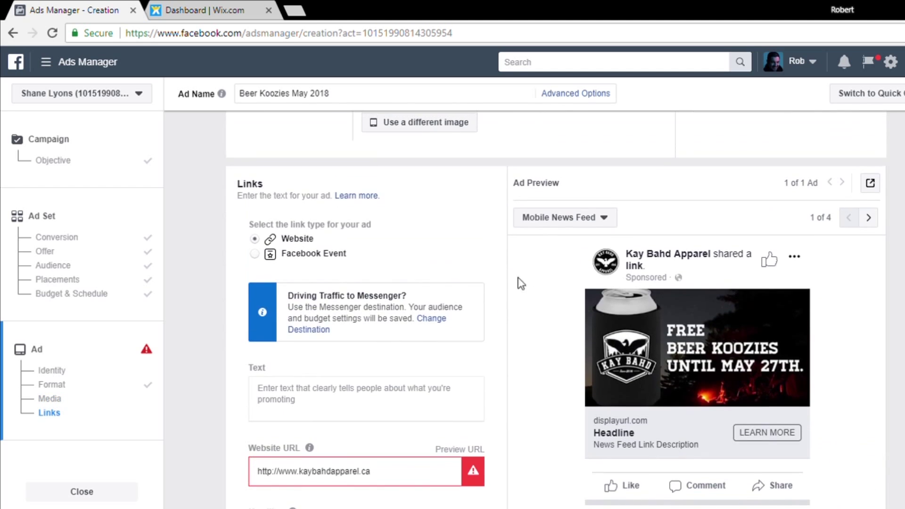
{"action": "left_click", "coordinate": [606, 218]}
{"action": "left_click", "coordinate": [599, 342]}
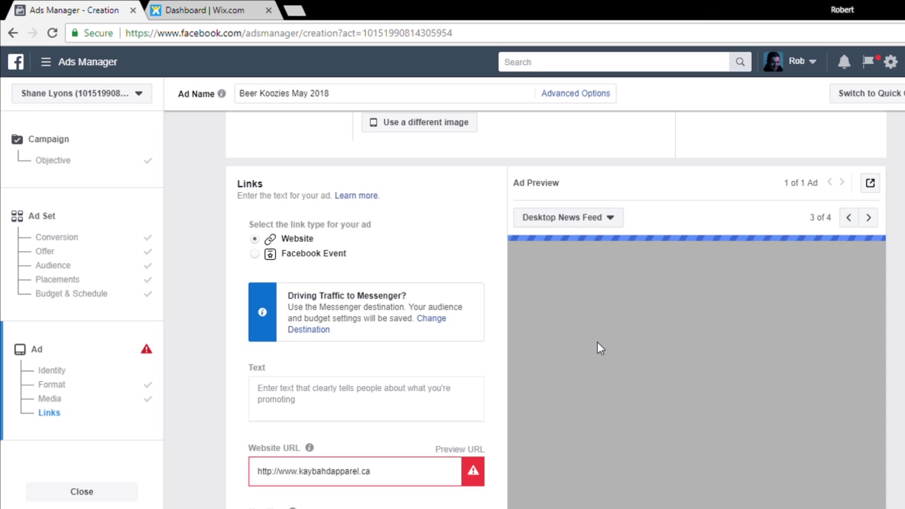
{"action": "scroll", "coordinate": [679, 330], "scroll_direction": "down", "scroll_amount": 2}
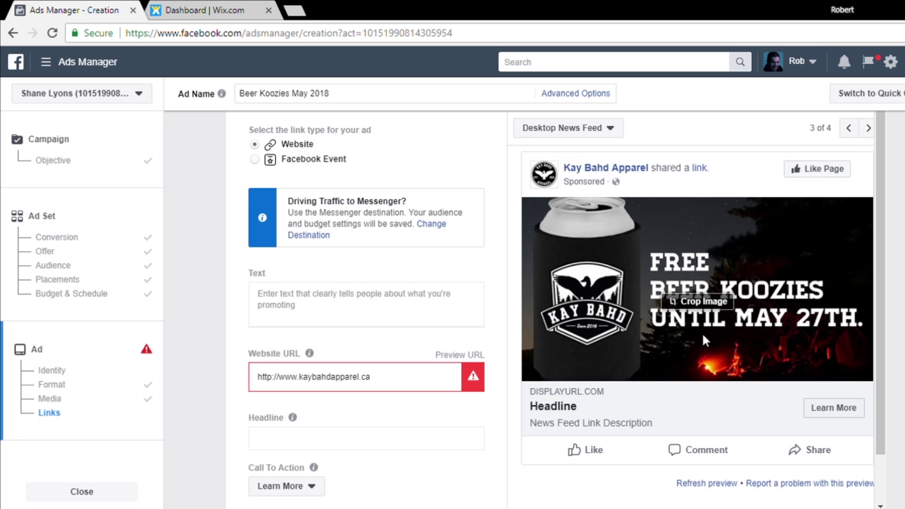
- Preview the ad as it appears in the Instagram Feed
{"action": "scroll", "coordinate": [601, 288], "scroll_direction": "up", "scroll_amount": 6}
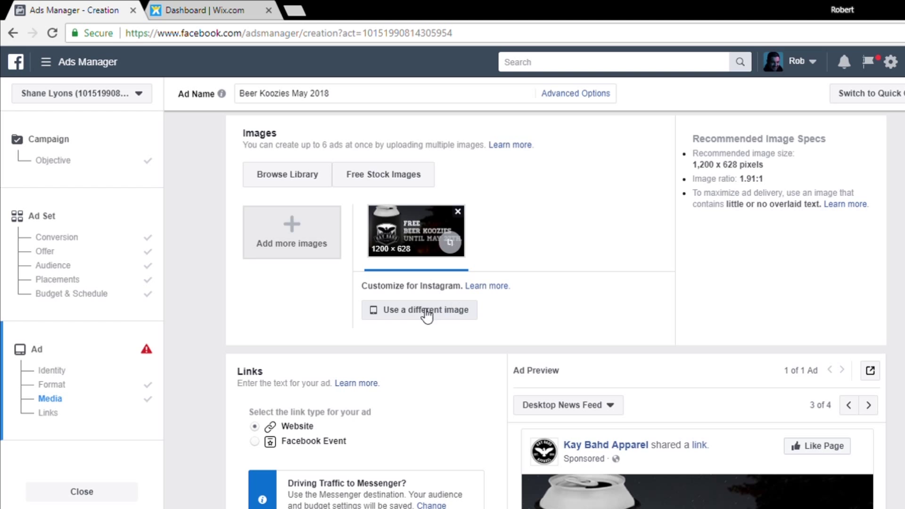
{"action": "scroll", "coordinate": [441, 315], "scroll_direction": "down", "scroll_amount": 2}
{"action": "left_click", "coordinate": [581, 319]}
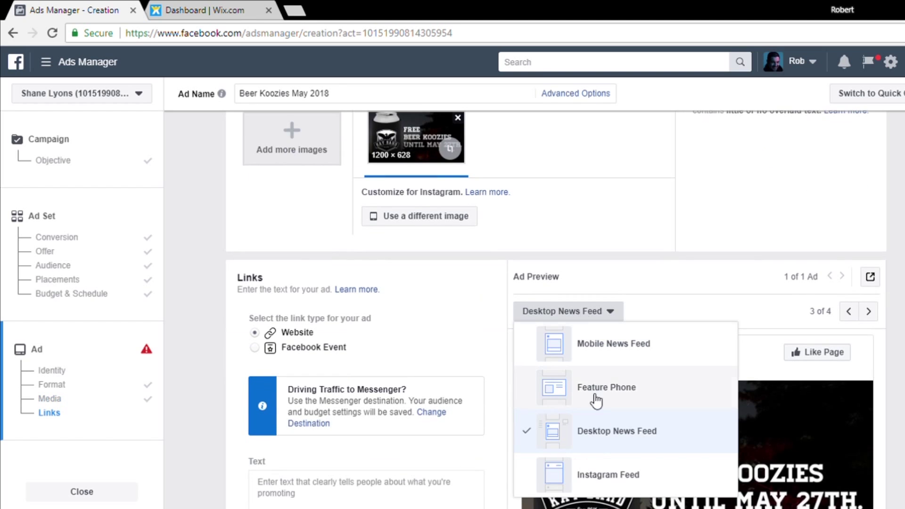
{"action": "left_click", "coordinate": [593, 475]}
{"action": "scroll", "coordinate": [675, 357], "scroll_direction": "down", "scroll_amount": 2}
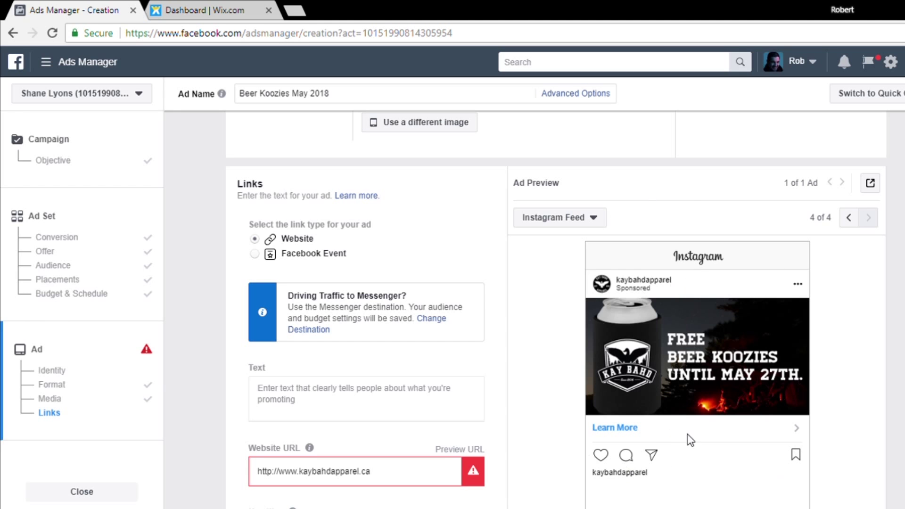
- Upload a different 600 × 600 koozie image for the ad's Instagram version and check it in the Instagram Feed preview
{"action": "scroll", "coordinate": [591, 394], "scroll_direction": "up", "scroll_amount": 2}
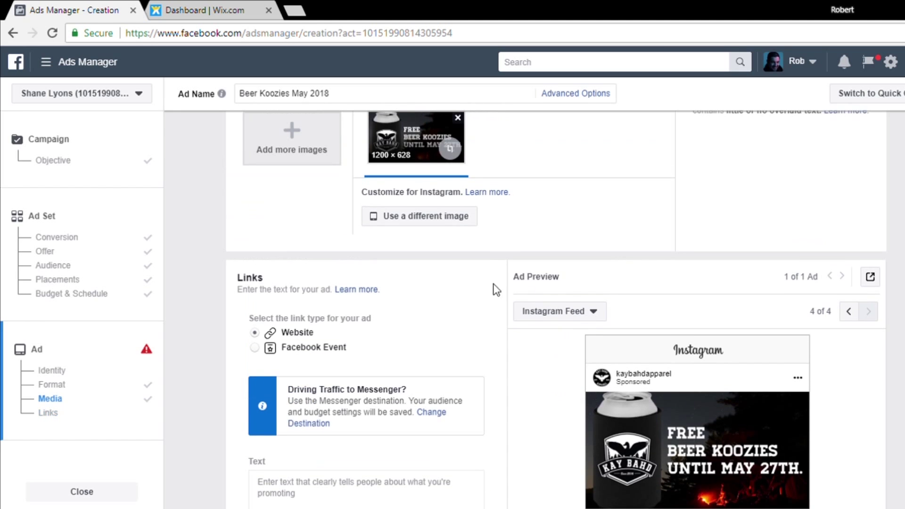
{"action": "scroll", "coordinate": [494, 284], "scroll_direction": "up", "scroll_amount": 4}
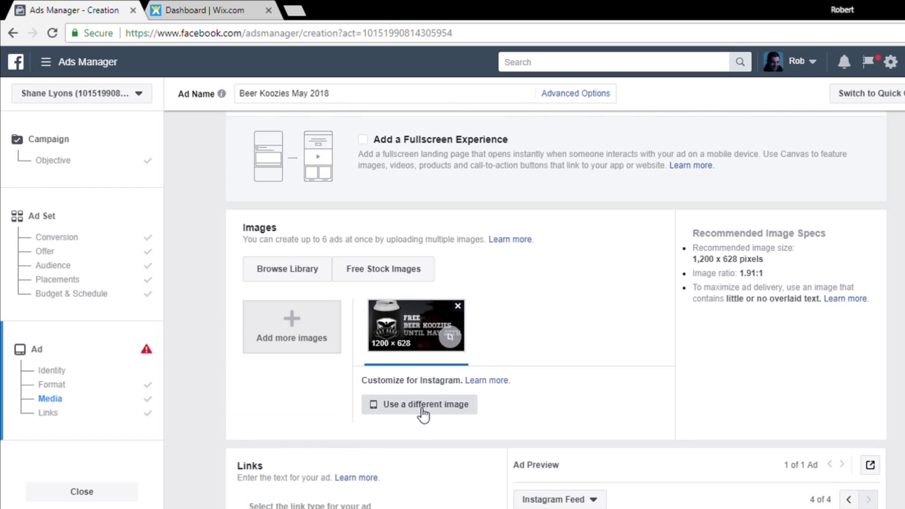
{"action": "left_click", "coordinate": [423, 405]}
{"action": "left_click", "coordinate": [563, 140]}
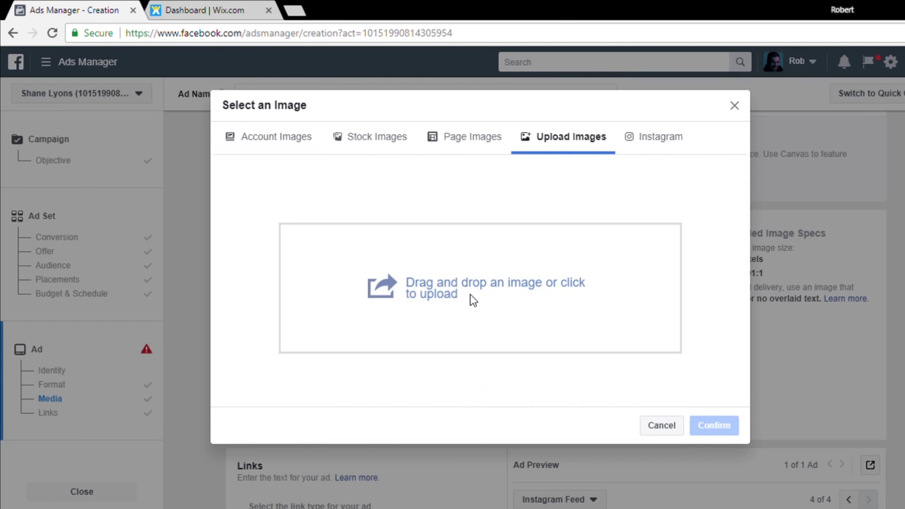
{"action": "left_click", "coordinate": [471, 294]}
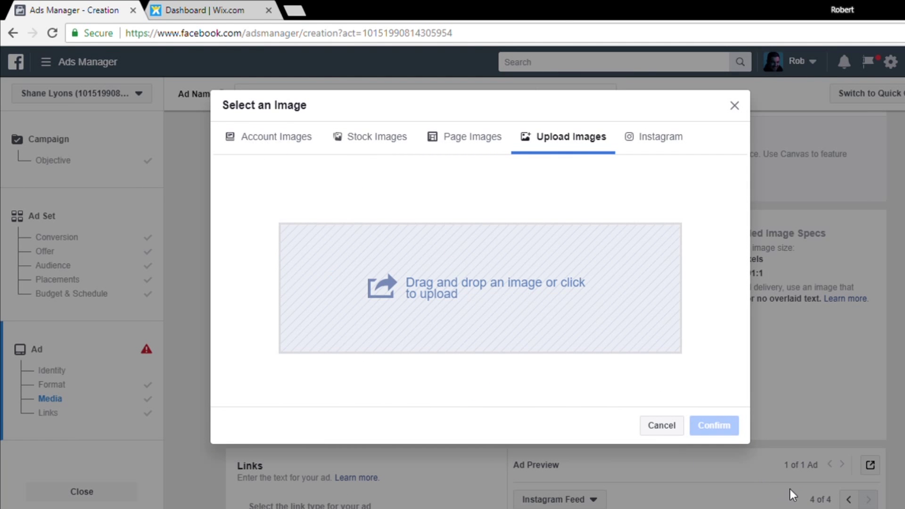
{"action": "left_click", "coordinate": [714, 425]}
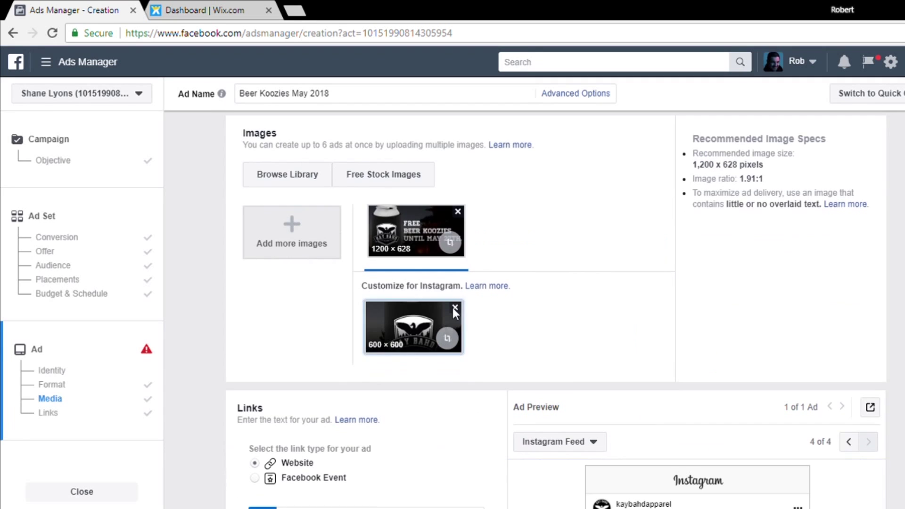
{"action": "scroll", "coordinate": [681, 349], "scroll_direction": "down", "scroll_amount": 7}
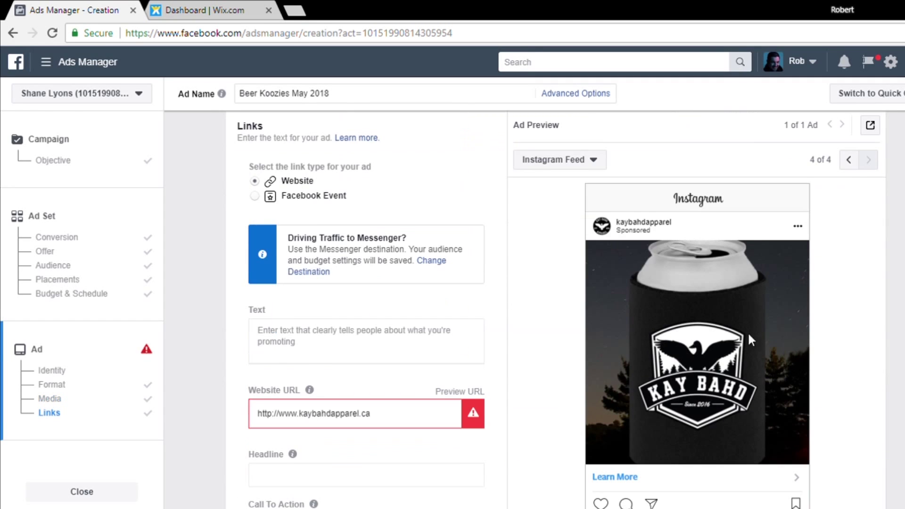
- Compare the ad's Desktop News Feed and Instagram Feed previews, finishing on the Desktop News Feed version
{"action": "scroll", "coordinate": [743, 315], "scroll_direction": "down", "scroll_amount": 2}
{"action": "scroll", "coordinate": [657, 410], "scroll_direction": "up", "scroll_amount": 2}
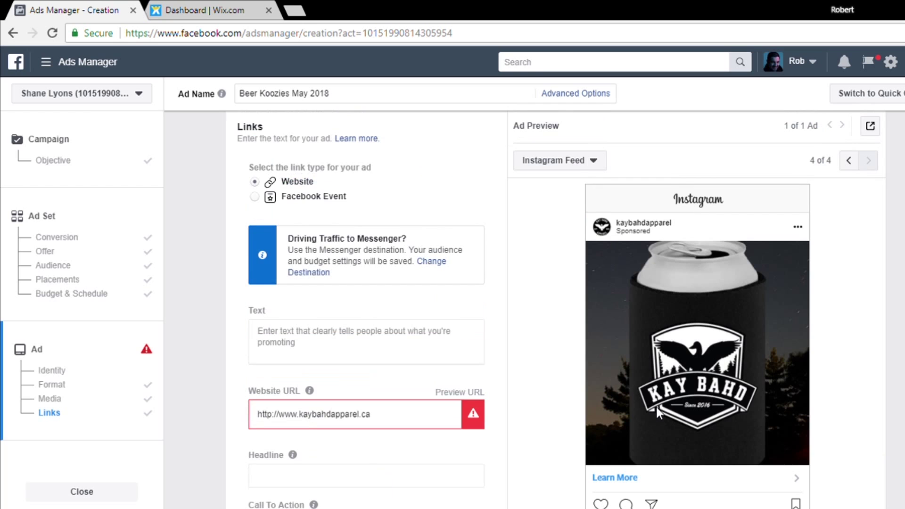
{"action": "left_click", "coordinate": [595, 163]}
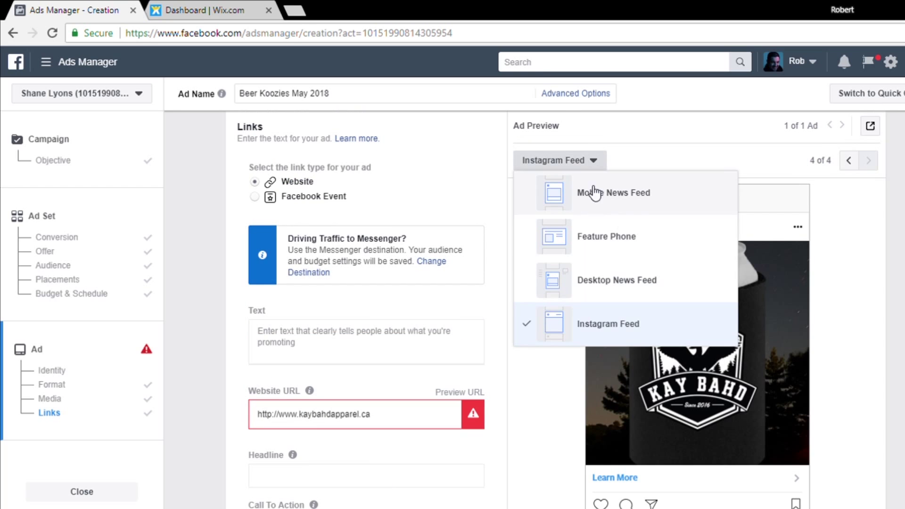
{"action": "left_click", "coordinate": [610, 283]}
{"action": "left_click", "coordinate": [586, 165]}
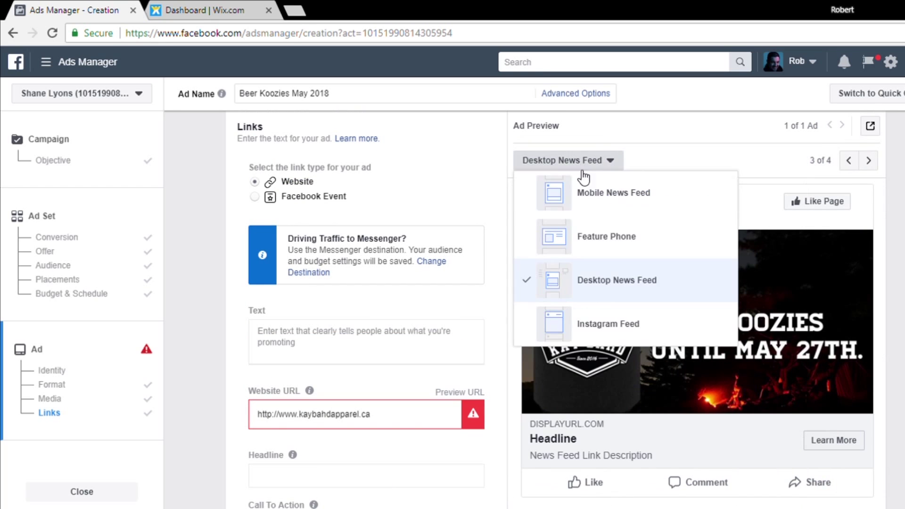
{"action": "left_click", "coordinate": [583, 322]}
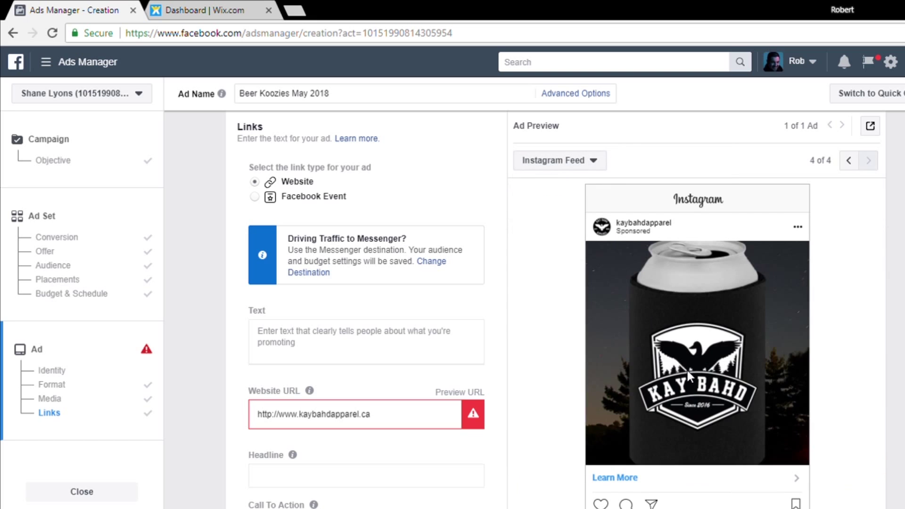
{"action": "scroll", "coordinate": [686, 369], "scroll_direction": "down", "scroll_amount": 5}
{"action": "scroll", "coordinate": [686, 369], "scroll_direction": "up", "scroll_amount": 5}
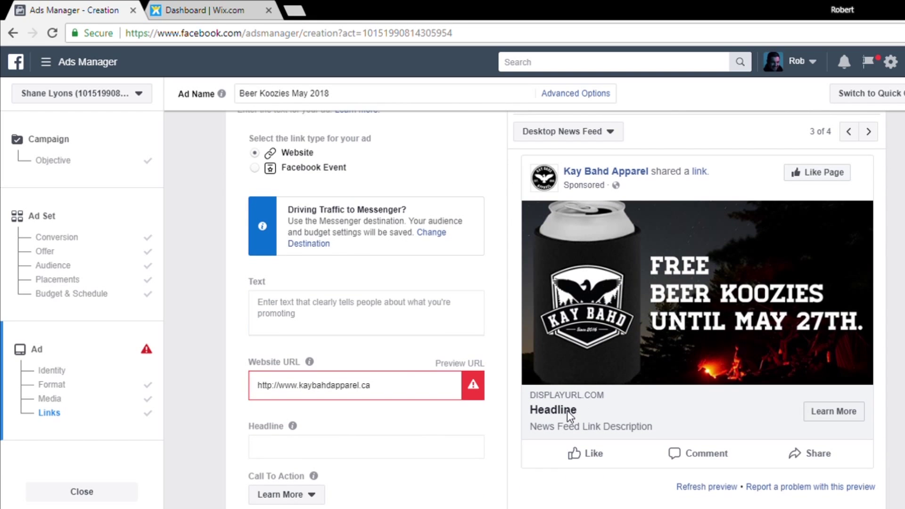
- Enter "Got beer?!" as the opening of the ad's text
{"action": "left_click", "coordinate": [290, 313]}
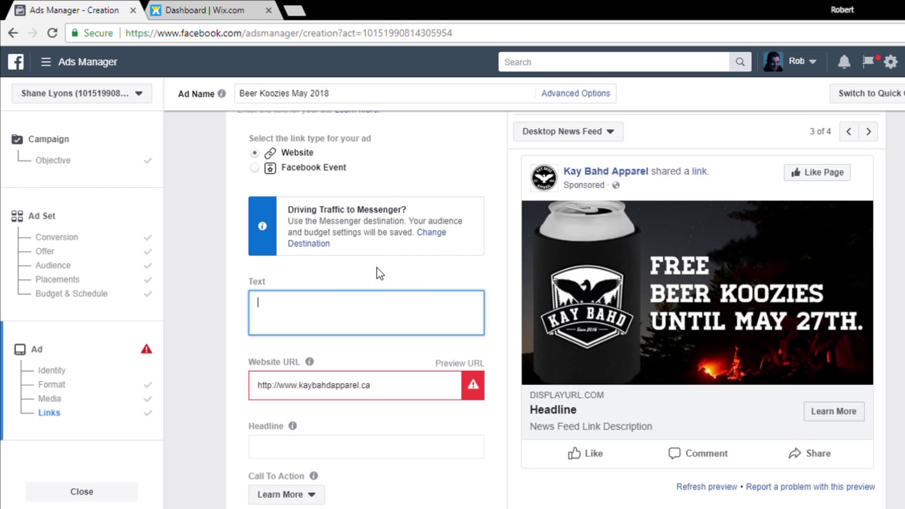
{"action": "type", "text": "Got beer?!"}
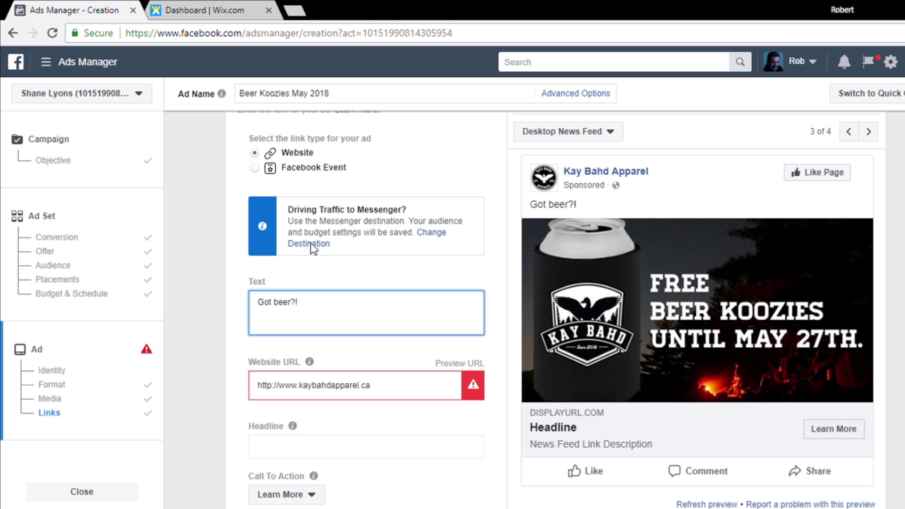
- Open emojipedia.org in a new browser tab, search for "beer" and copy the Clinking Beer Mugs emoji
{"action": "left_click", "coordinate": [296, 12]}
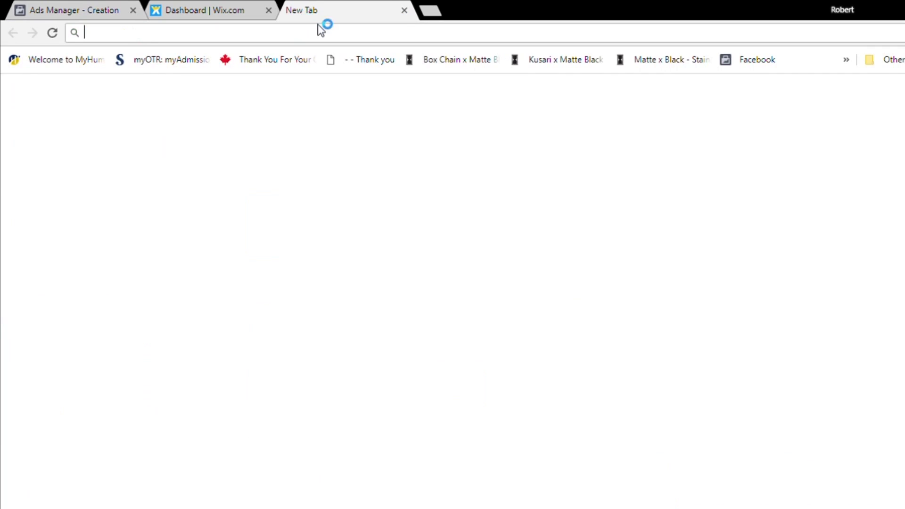
{"action": "type", "text": "emoji"}
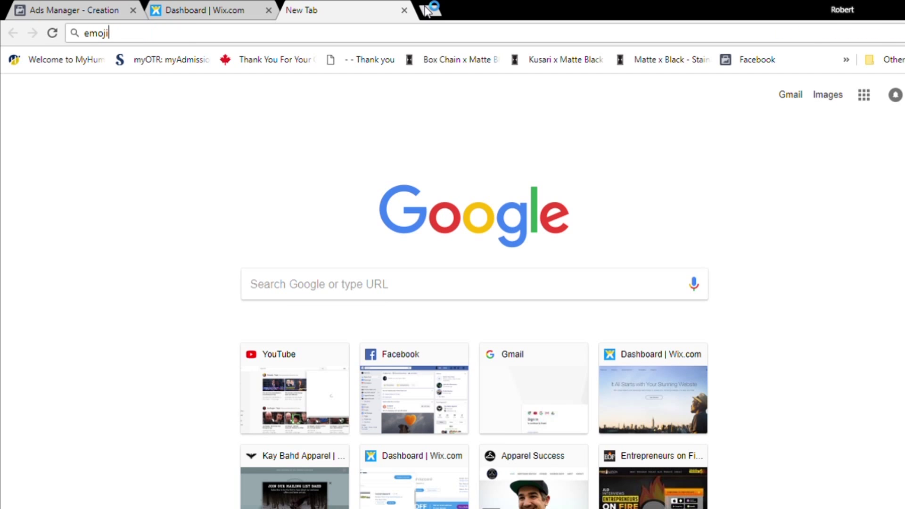
{"action": "type", "text": "p"}
{"action": "key", "text": "Down"}
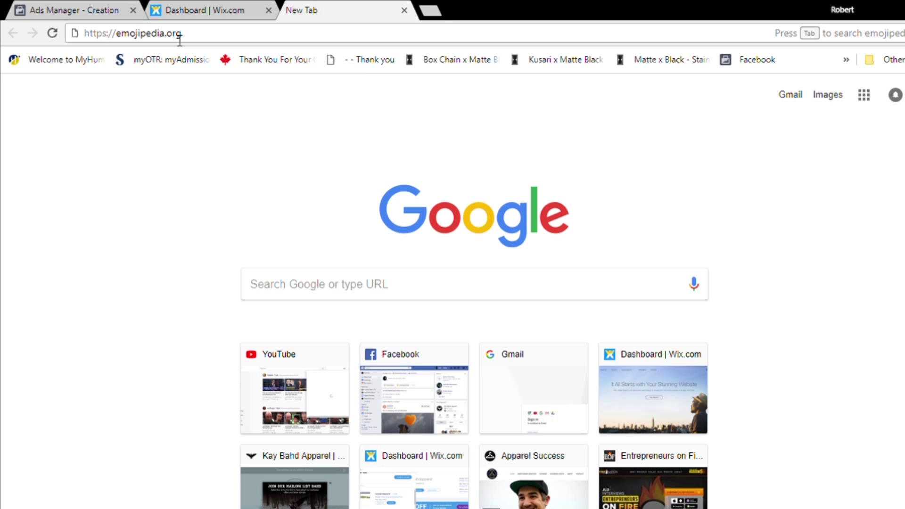
{"action": "key", "text": "Return"}
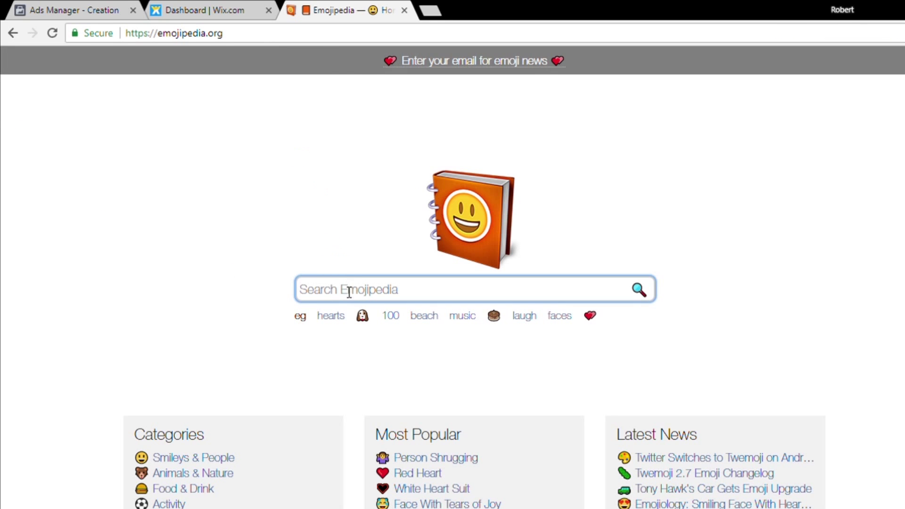
{"action": "type", "text": "beer"}
{"action": "key", "text": "Return"}
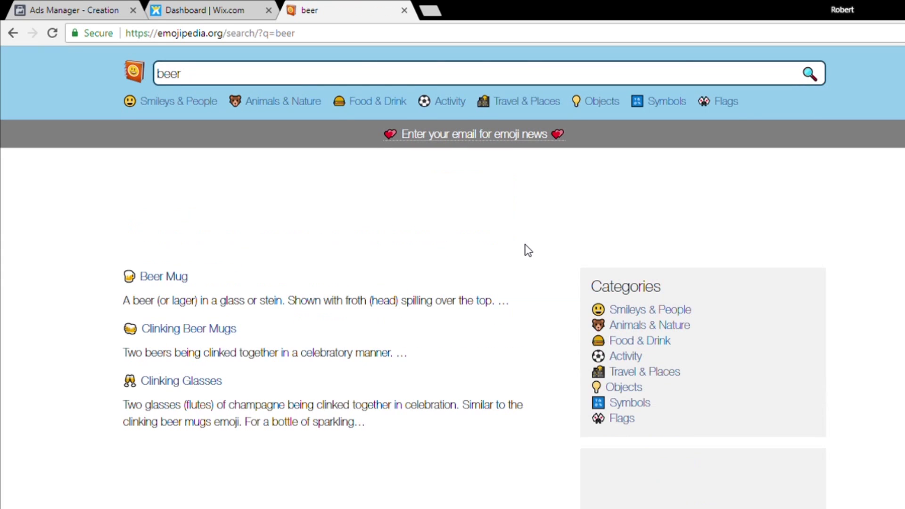
{"action": "left_click", "coordinate": [189, 330]}
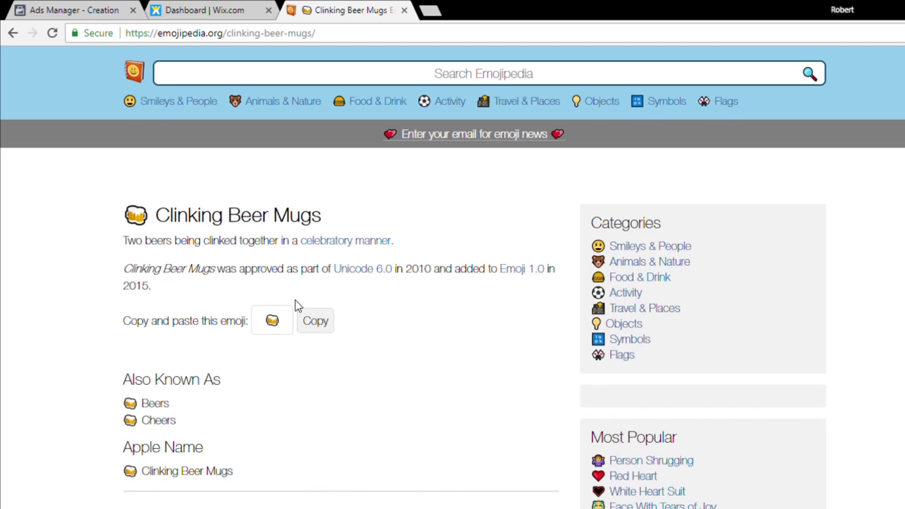
{"action": "left_click", "coordinate": [317, 390]}
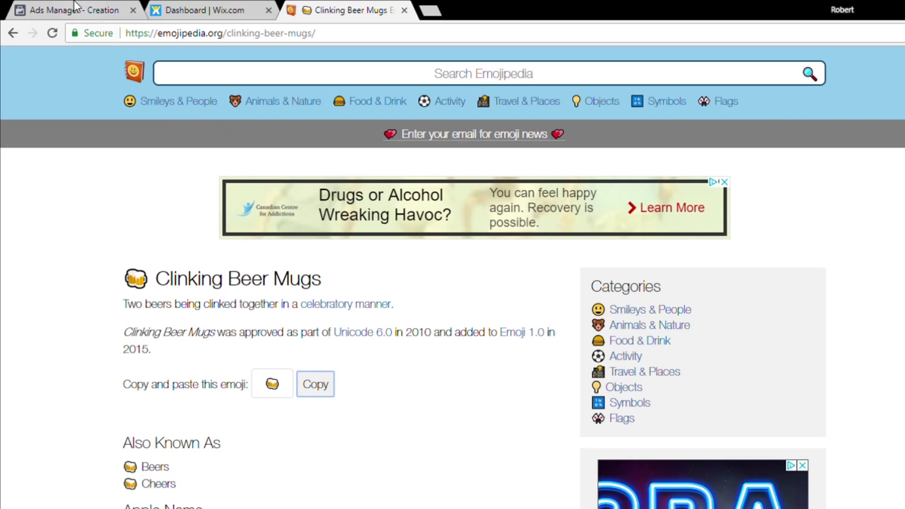
- Back in Ads Manager, add the copied beer mugs emoji and "Receive a FREE beer koozie with yer order until May 27th." to the ad text
{"action": "left_click", "coordinate": [80, 13]}
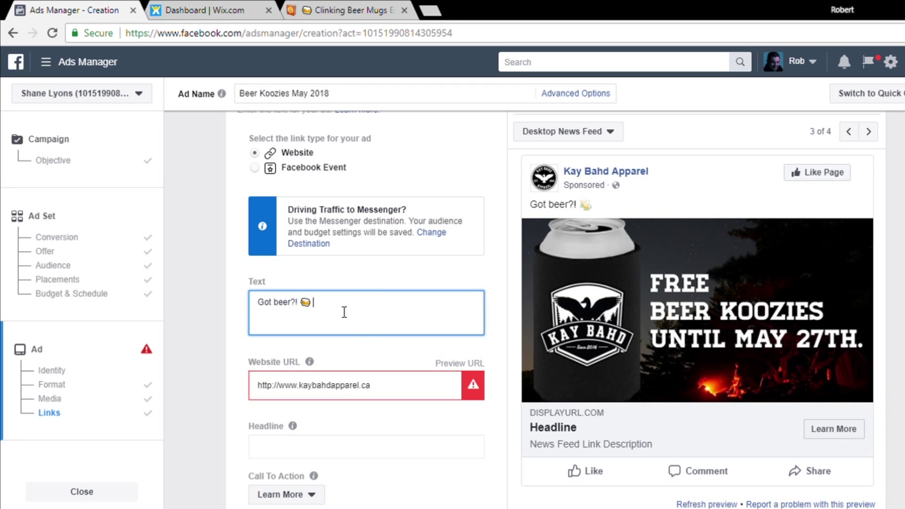
{"action": "type", "text": "a FREE"}
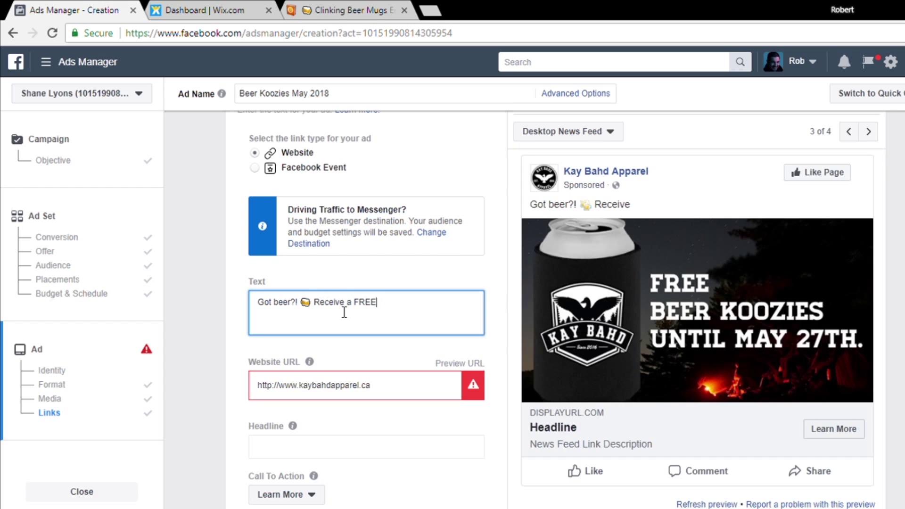
{"action": "type", "text": " beer koozie with yer order"}
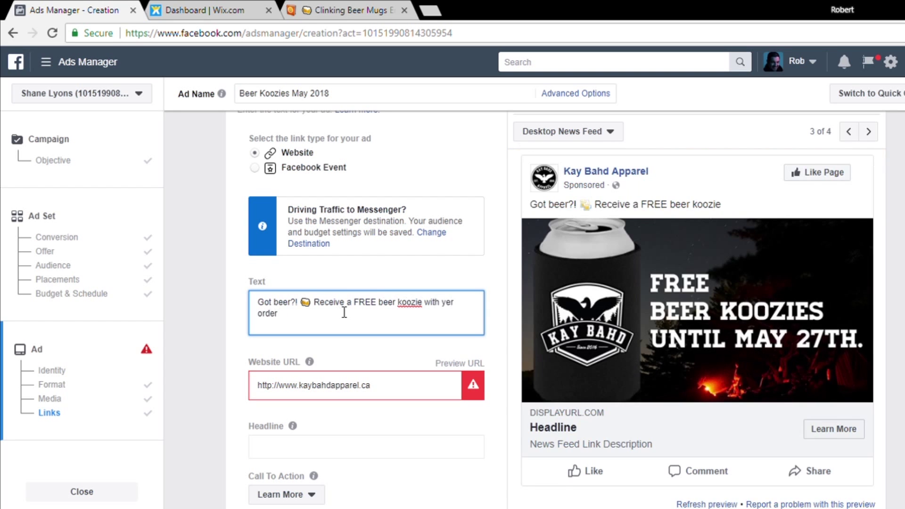
{"action": "type", "text": " until May 27th."}
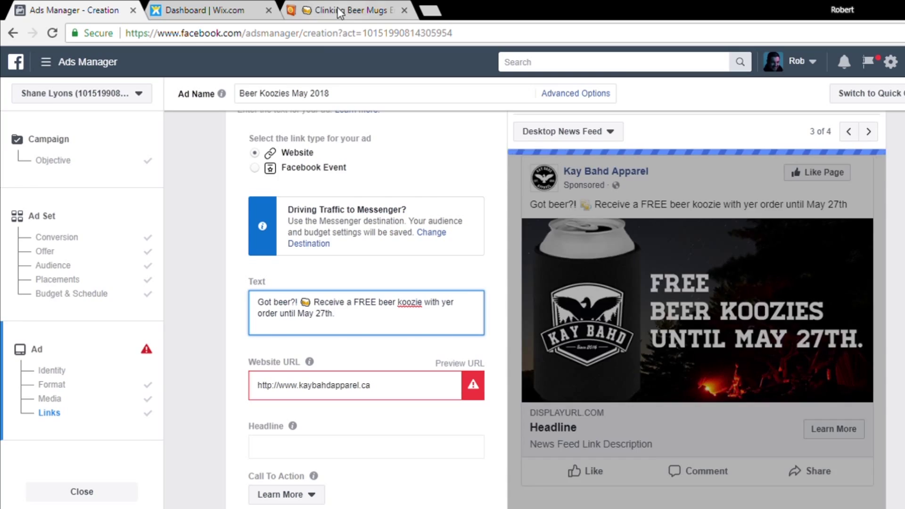
- Search Emojipedia for "wheat" and copy the Sheaf of Rice emoji
{"action": "left_click", "coordinate": [351, 10]}
{"action": "left_click", "coordinate": [490, 66]}
{"action": "type", "text": "wheat"}
{"action": "left_click", "coordinate": [268, 101]}
{"action": "key", "text": "Return"}
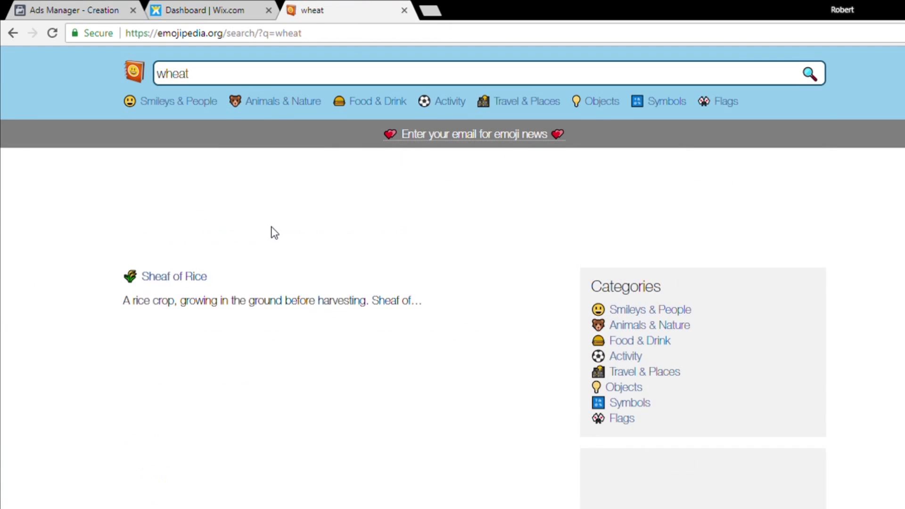
{"action": "left_click", "coordinate": [315, 385]}
{"action": "left_click", "coordinate": [66, 10]}
{"action": "key", "text": "ctrl+v"}
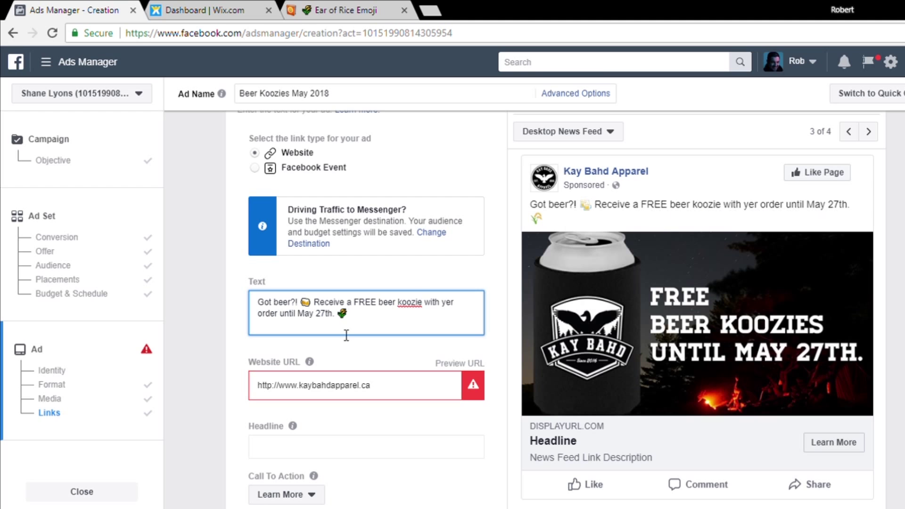
{"action": "type", "text": "www.kaybahdapparel.ca"}
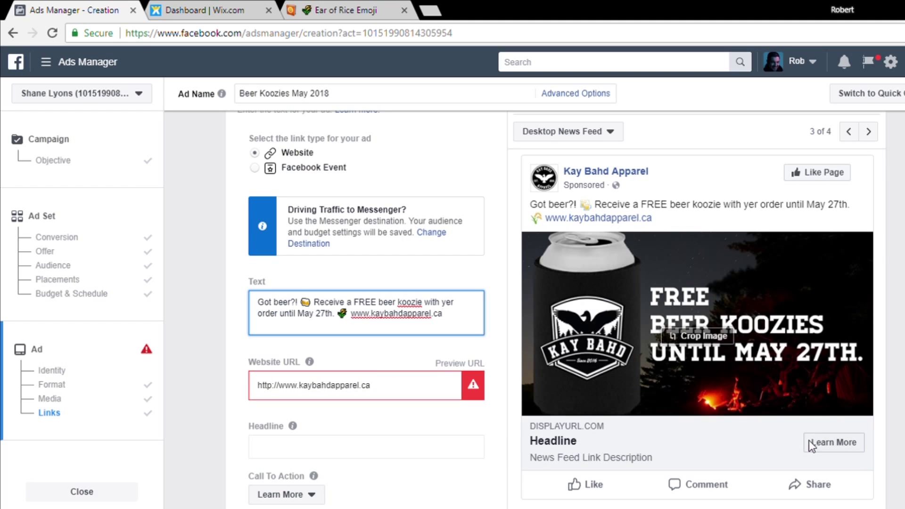
{"action": "left_click", "coordinate": [288, 379]}
{"action": "scroll", "coordinate": [289, 376], "scroll_direction": "down", "scroll_amount": 4}
{"action": "triple_click", "coordinate": [395, 198]}
{"action": "left_click", "coordinate": [319, 229]}
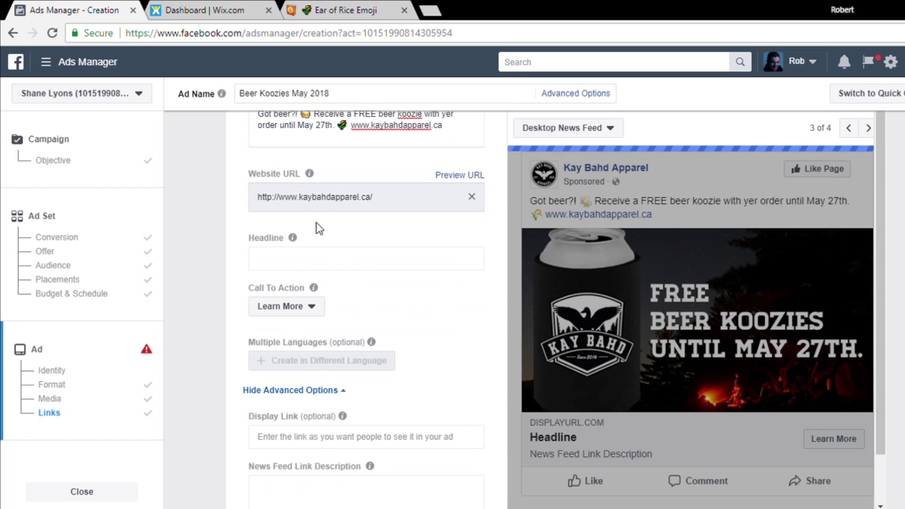
- Enter "FREE Beer Koozies For The Bahds!" as the ad's headline
{"action": "left_click_drag", "start_coordinate": [321, 260], "coordinate": [360, 232]}
{"action": "type", "text": "FREE Beer Koo"}
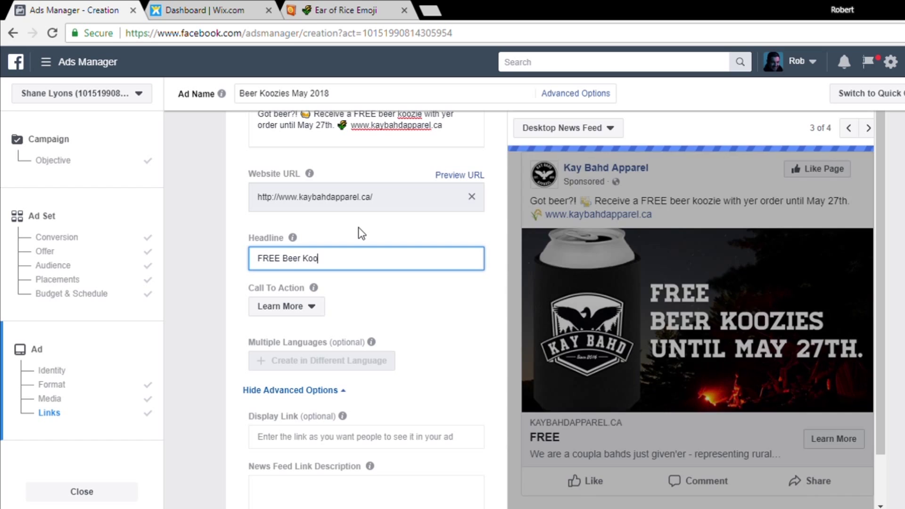
{"action": "type", "text": "zies For The Bahds!"}
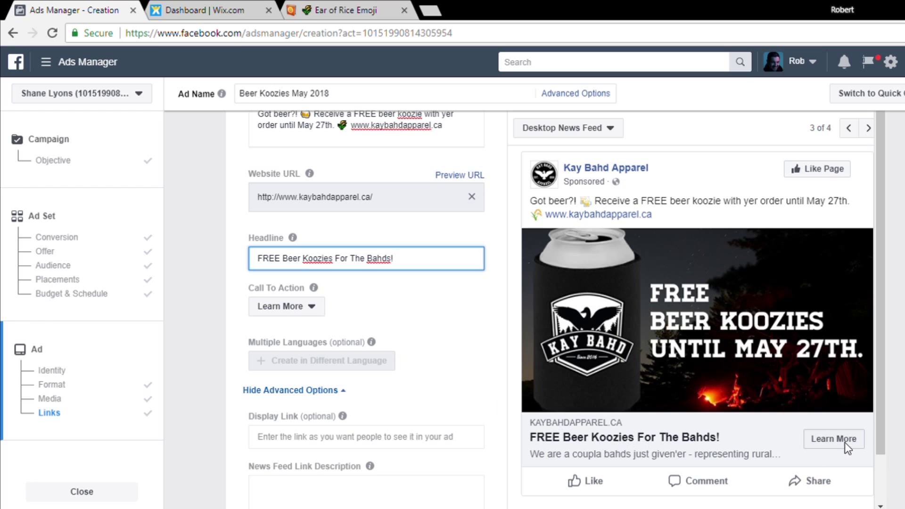
- Change the ad's call to action to Shop Now
{"action": "left_click", "coordinate": [316, 308]}
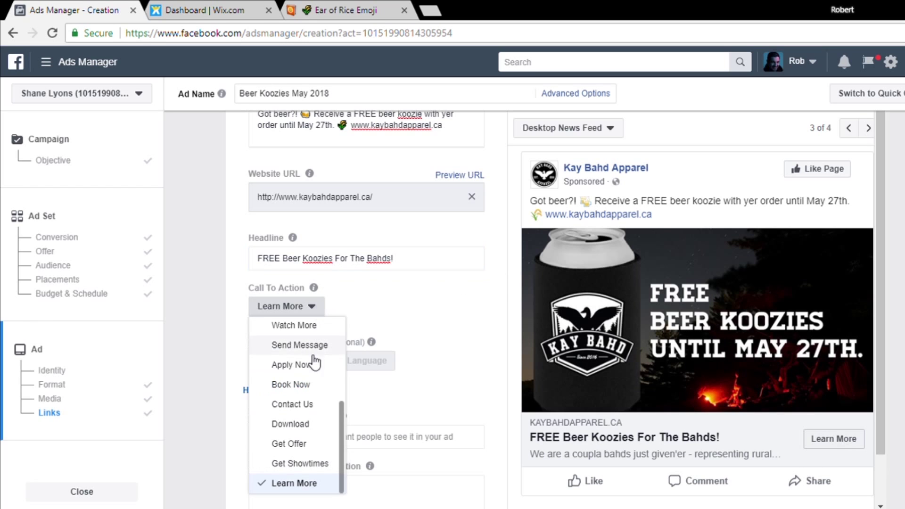
{"action": "scroll", "coordinate": [300, 435], "scroll_direction": "up", "scroll_amount": 2}
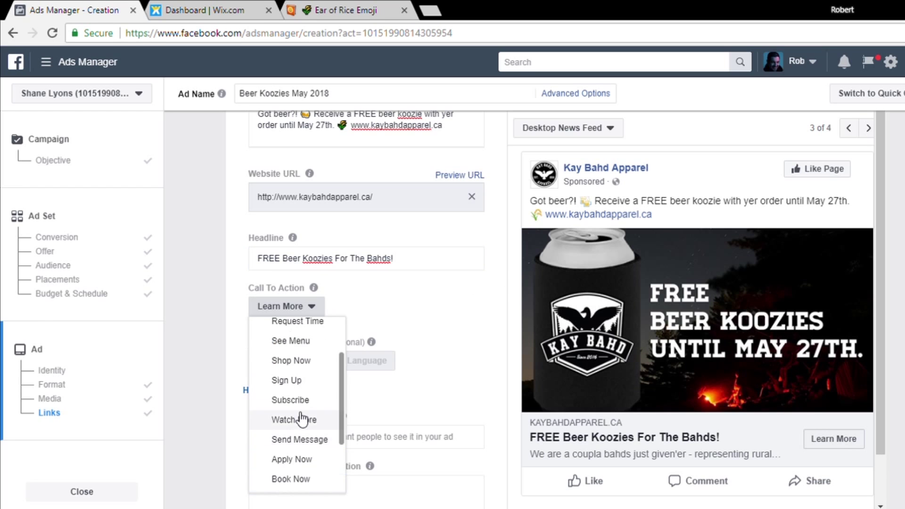
{"action": "left_click", "coordinate": [302, 362]}
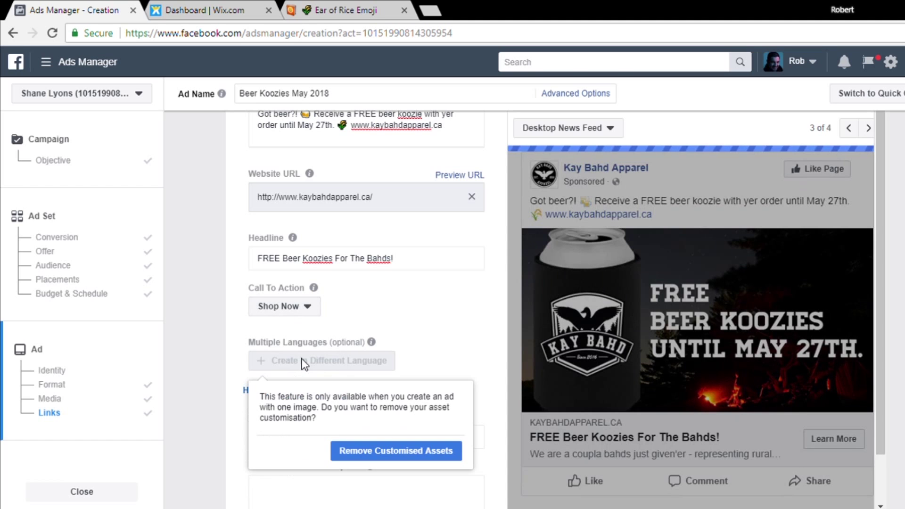
{"action": "left_click", "coordinate": [774, 440]}
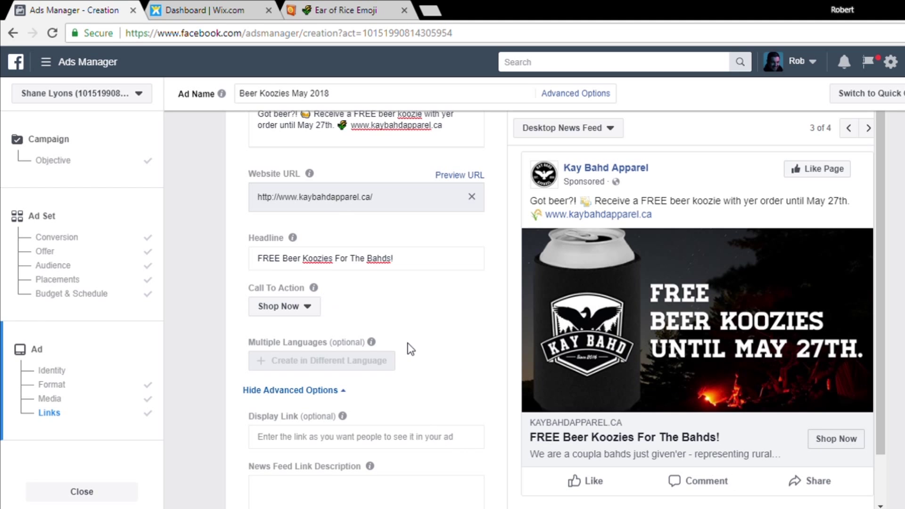
- Look over the remaining link options and review the ad's text and call to action in the Instagram Feed preview
{"action": "scroll", "coordinate": [412, 354], "scroll_direction": "down", "scroll_amount": 3}
{"action": "scroll", "coordinate": [412, 354], "scroll_direction": "down", "scroll_amount": 4}
{"action": "scroll", "coordinate": [411, 351], "scroll_direction": "up", "scroll_amount": 8}
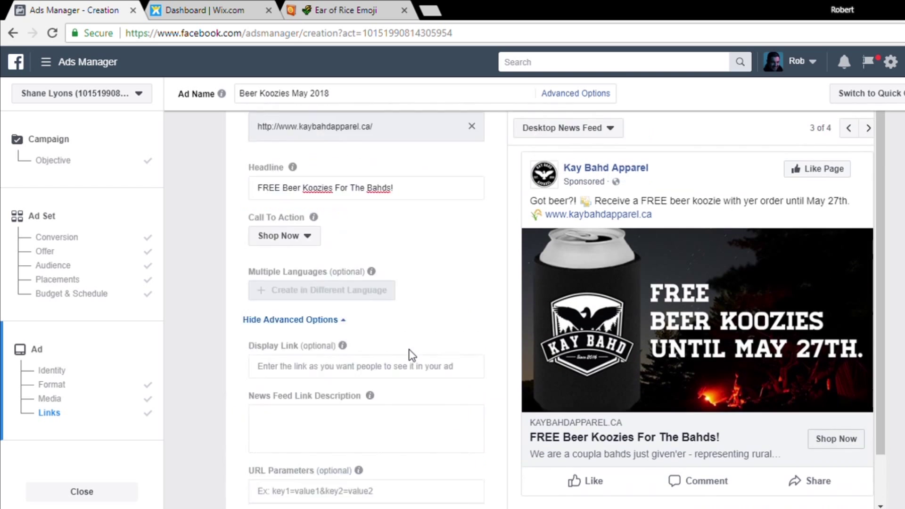
{"action": "scroll", "coordinate": [415, 354], "scroll_direction": "up", "scroll_amount": 4}
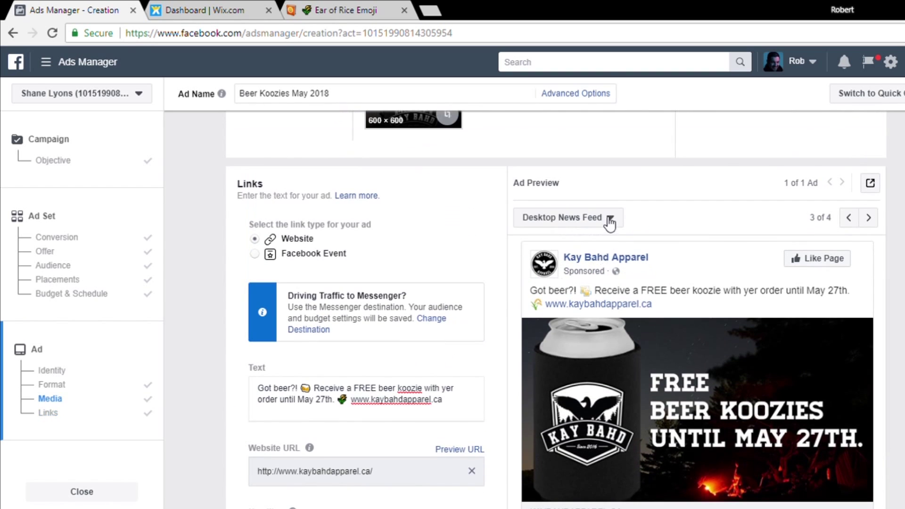
{"action": "left_click", "coordinate": [610, 217]}
{"action": "left_click", "coordinate": [602, 377]}
{"action": "scroll", "coordinate": [485, 315], "scroll_direction": "down", "scroll_amount": 4}
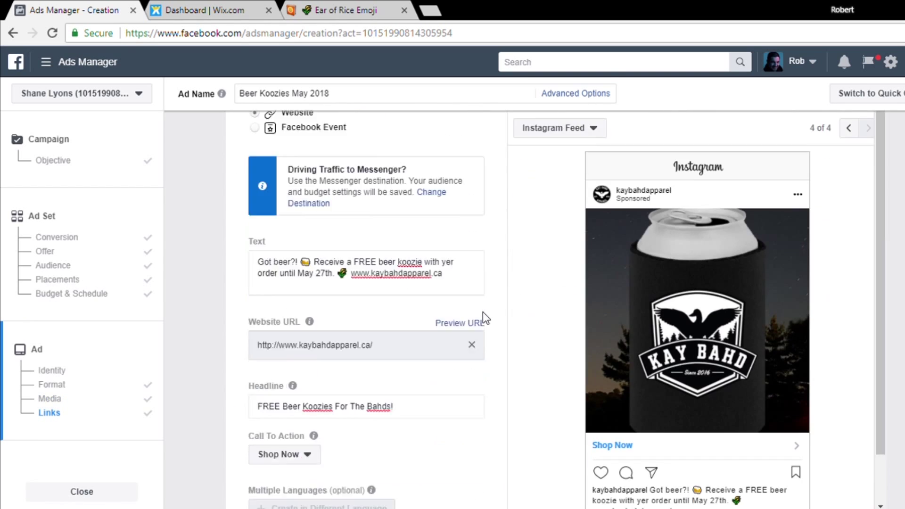
{"action": "scroll", "coordinate": [632, 322], "scroll_direction": "down", "scroll_amount": 4}
{"action": "scroll", "coordinate": [368, 264], "scroll_direction": "up", "scroll_amount": 8}
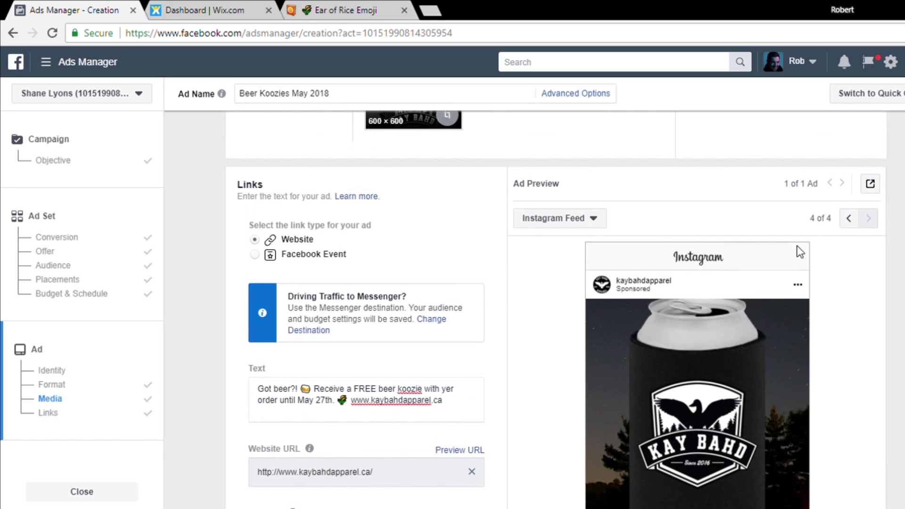
{"action": "scroll", "coordinate": [846, 315], "scroll_direction": "down", "scroll_amount": 2}
{"action": "left_click_drag", "start_coordinate": [881, 270], "coordinate": [876, 335]}
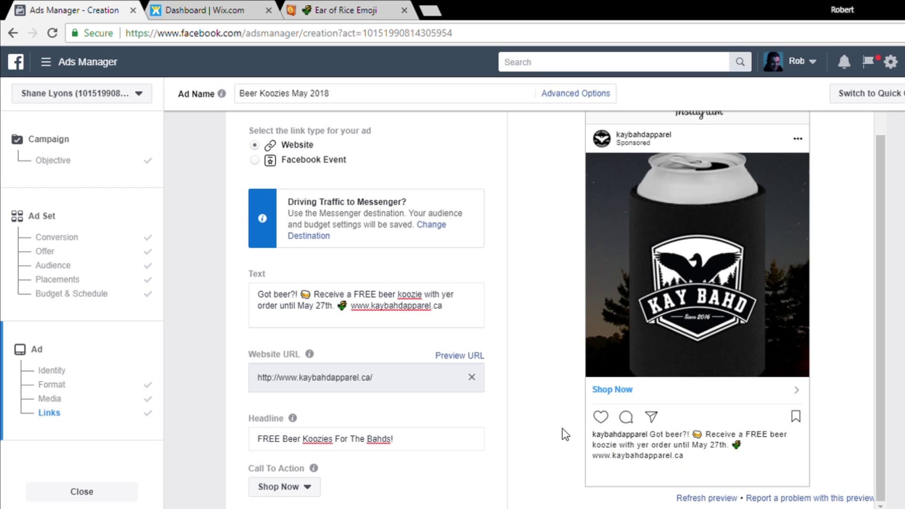
{"action": "left_click_drag", "start_coordinate": [881, 346], "coordinate": [876, 301]}
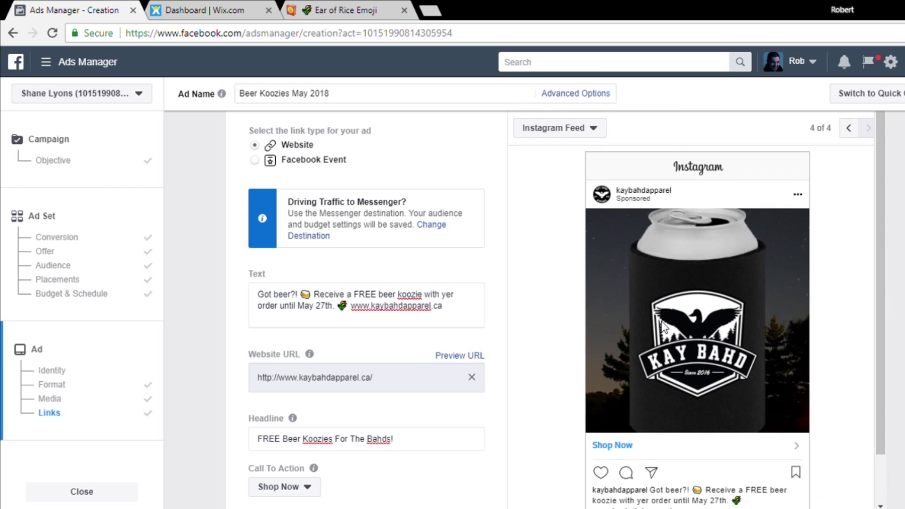
{"action": "scroll", "coordinate": [405, 354], "scroll_direction": "up", "scroll_amount": 2}
{"action": "scroll", "coordinate": [406, 353], "scroll_direction": "down", "scroll_amount": 3}
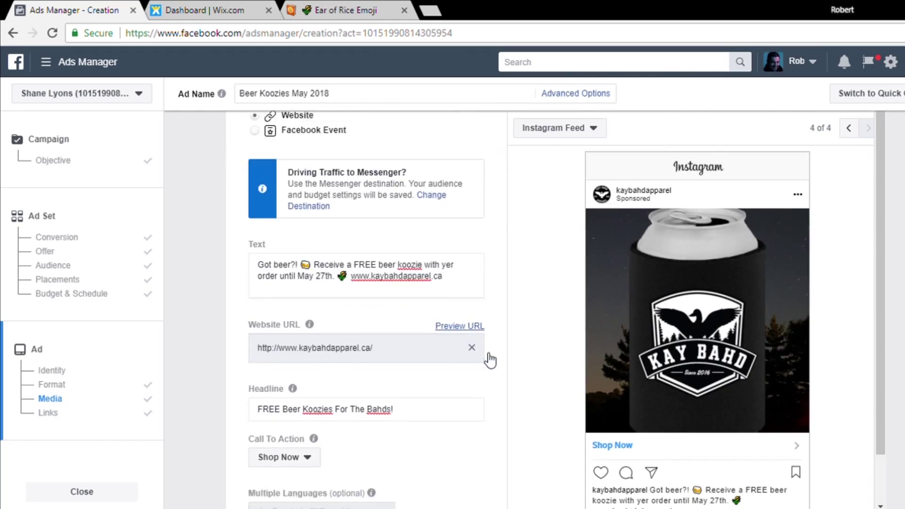